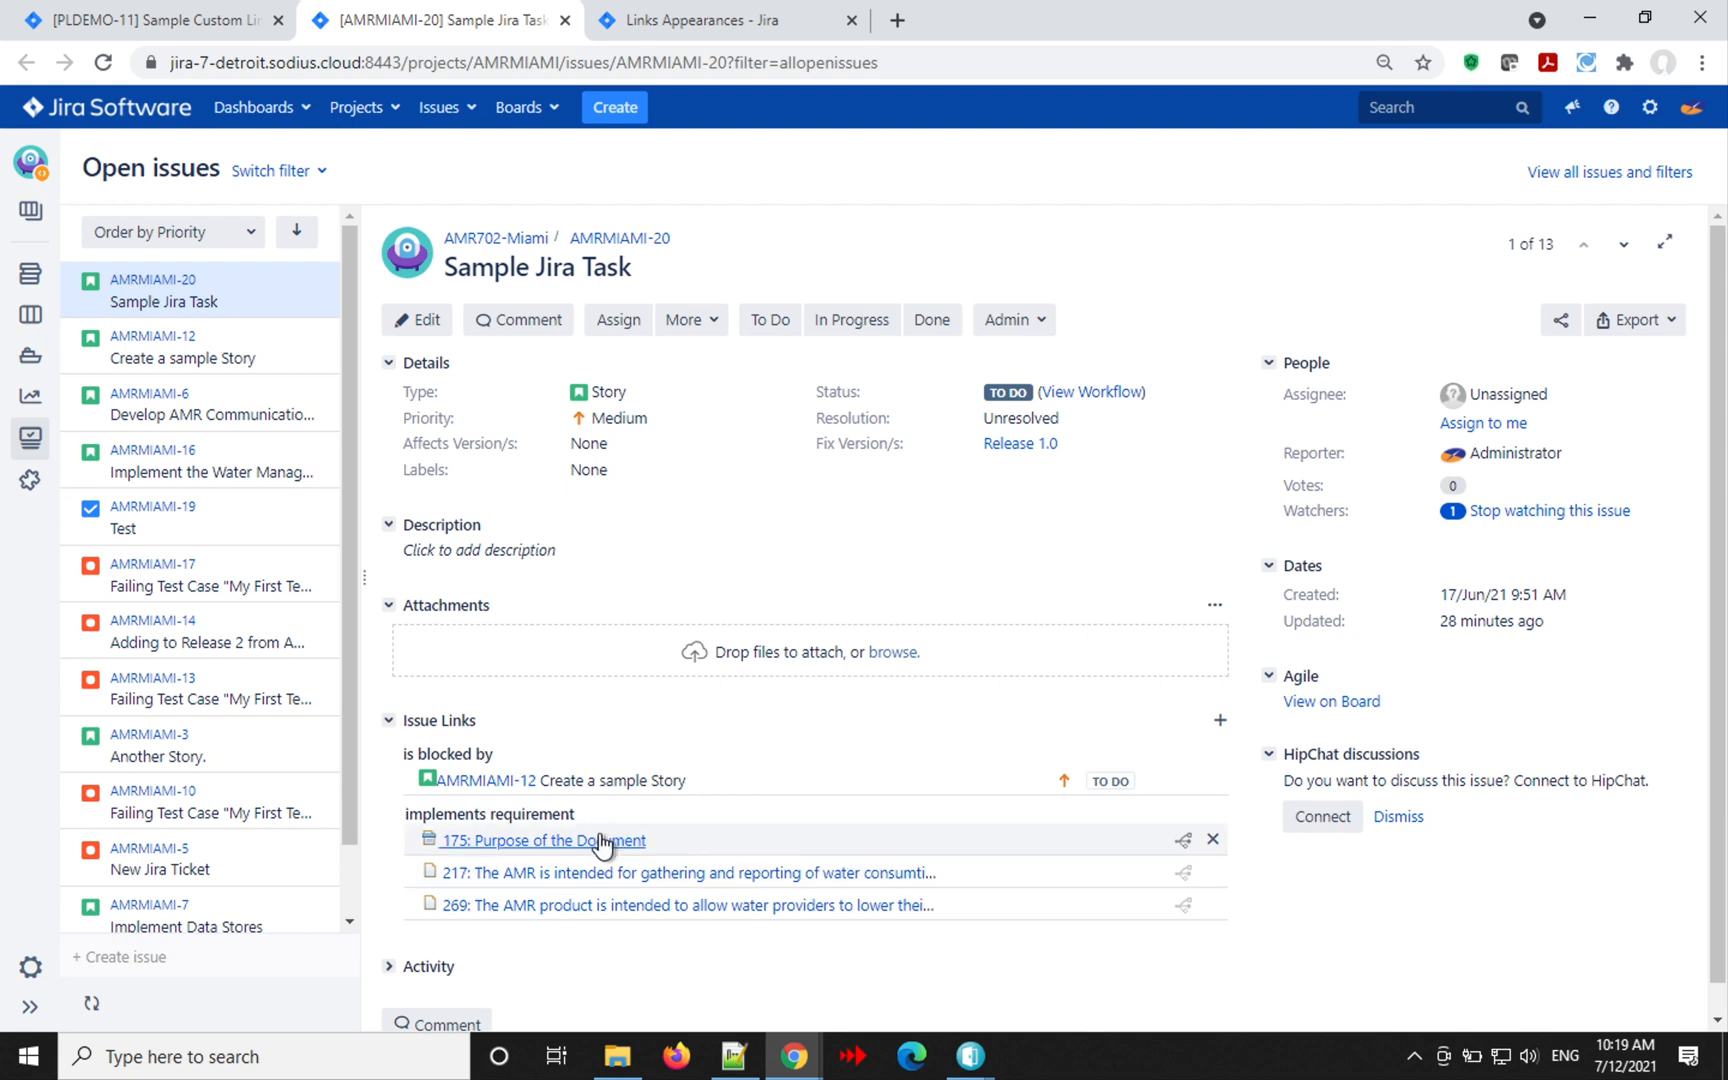
Switch to the DOORS Next window and link requirement 258 to the AMRMIAMI-20 Jira issue as "implements requirement".
{"action": "mouse_move", "coordinate": [603, 845]}
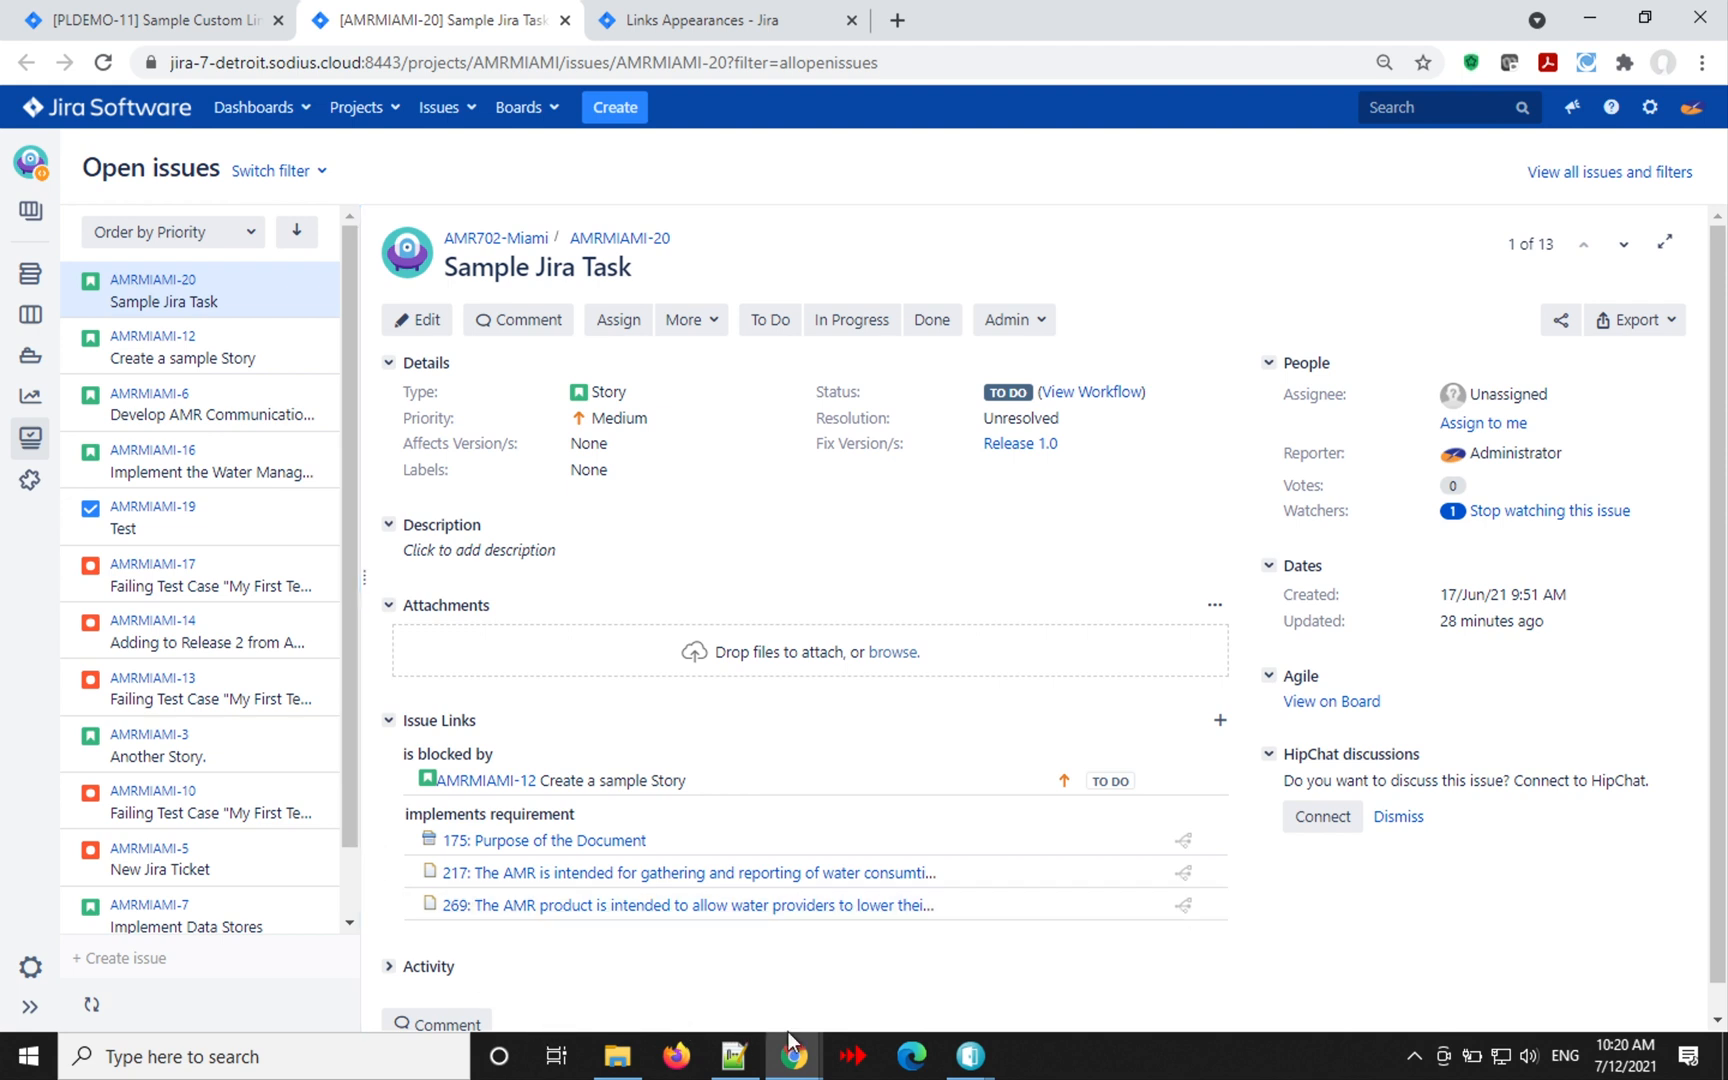
{"action": "mouse_move", "coordinate": [791, 1060]}
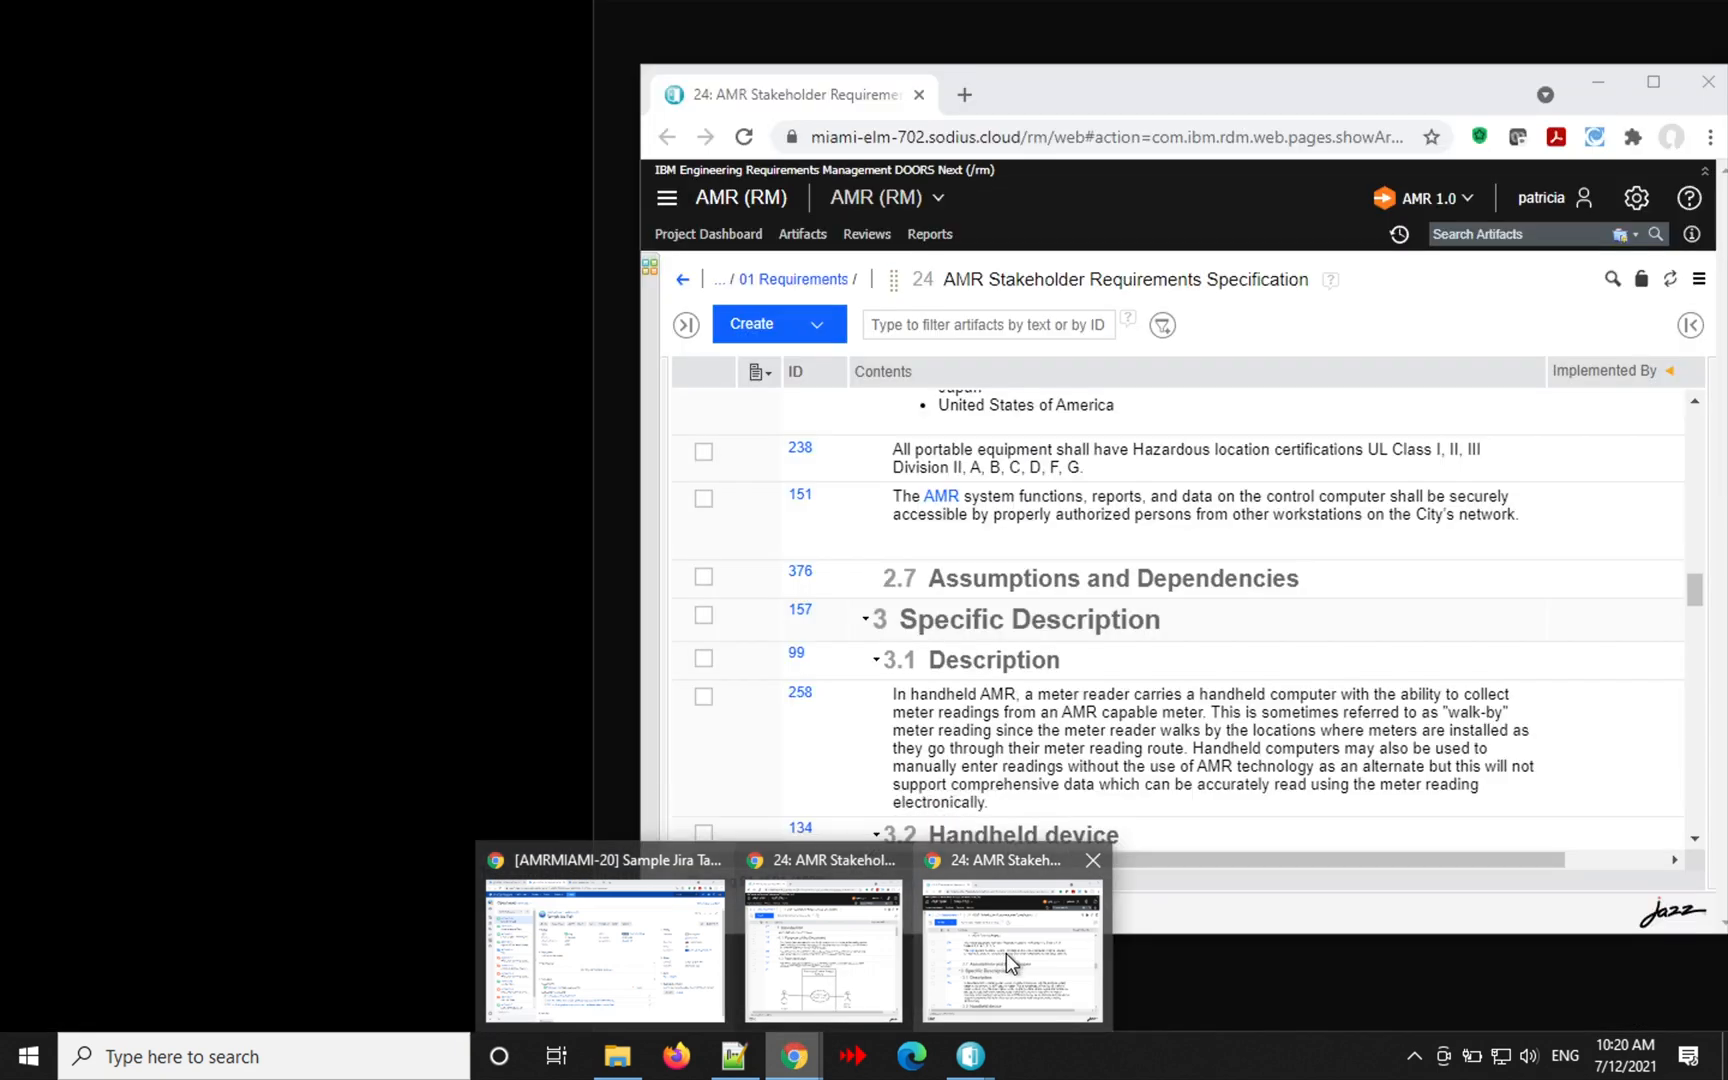
{"action": "left_click", "coordinate": [1003, 958]}
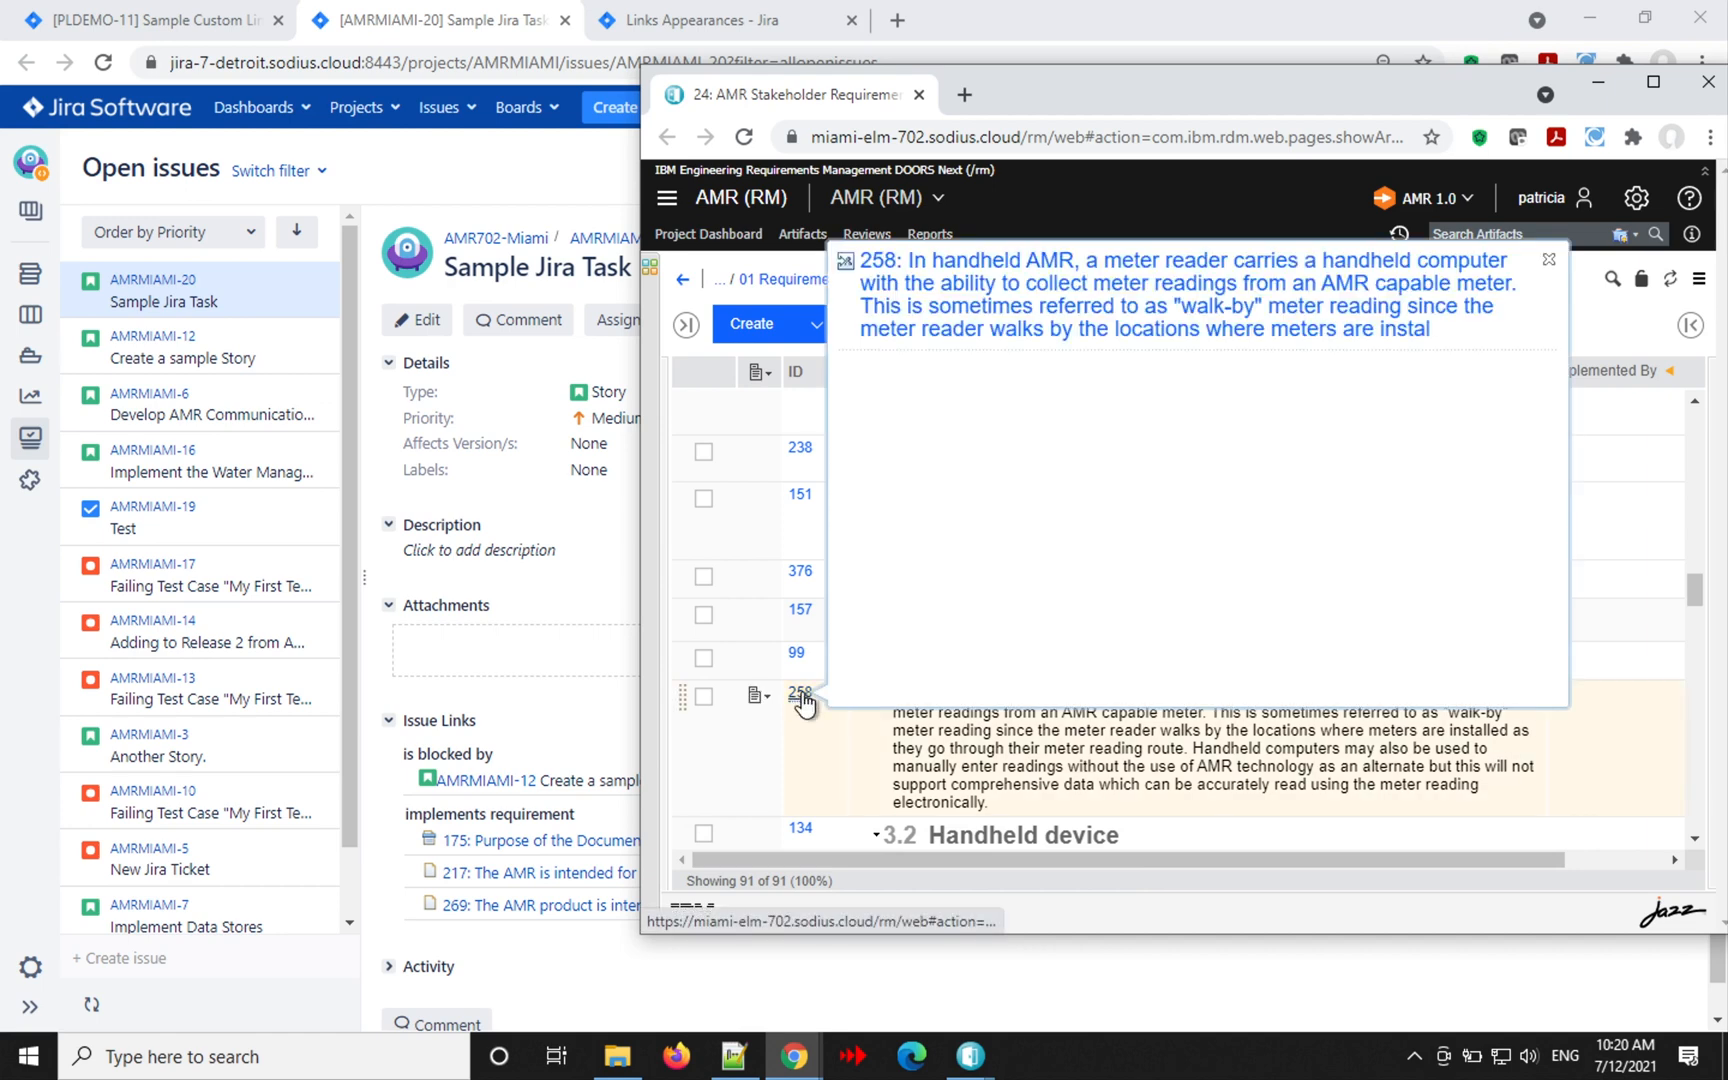
{"action": "left_click_drag", "start_coordinate": [801, 699], "coordinate": [504, 852]}
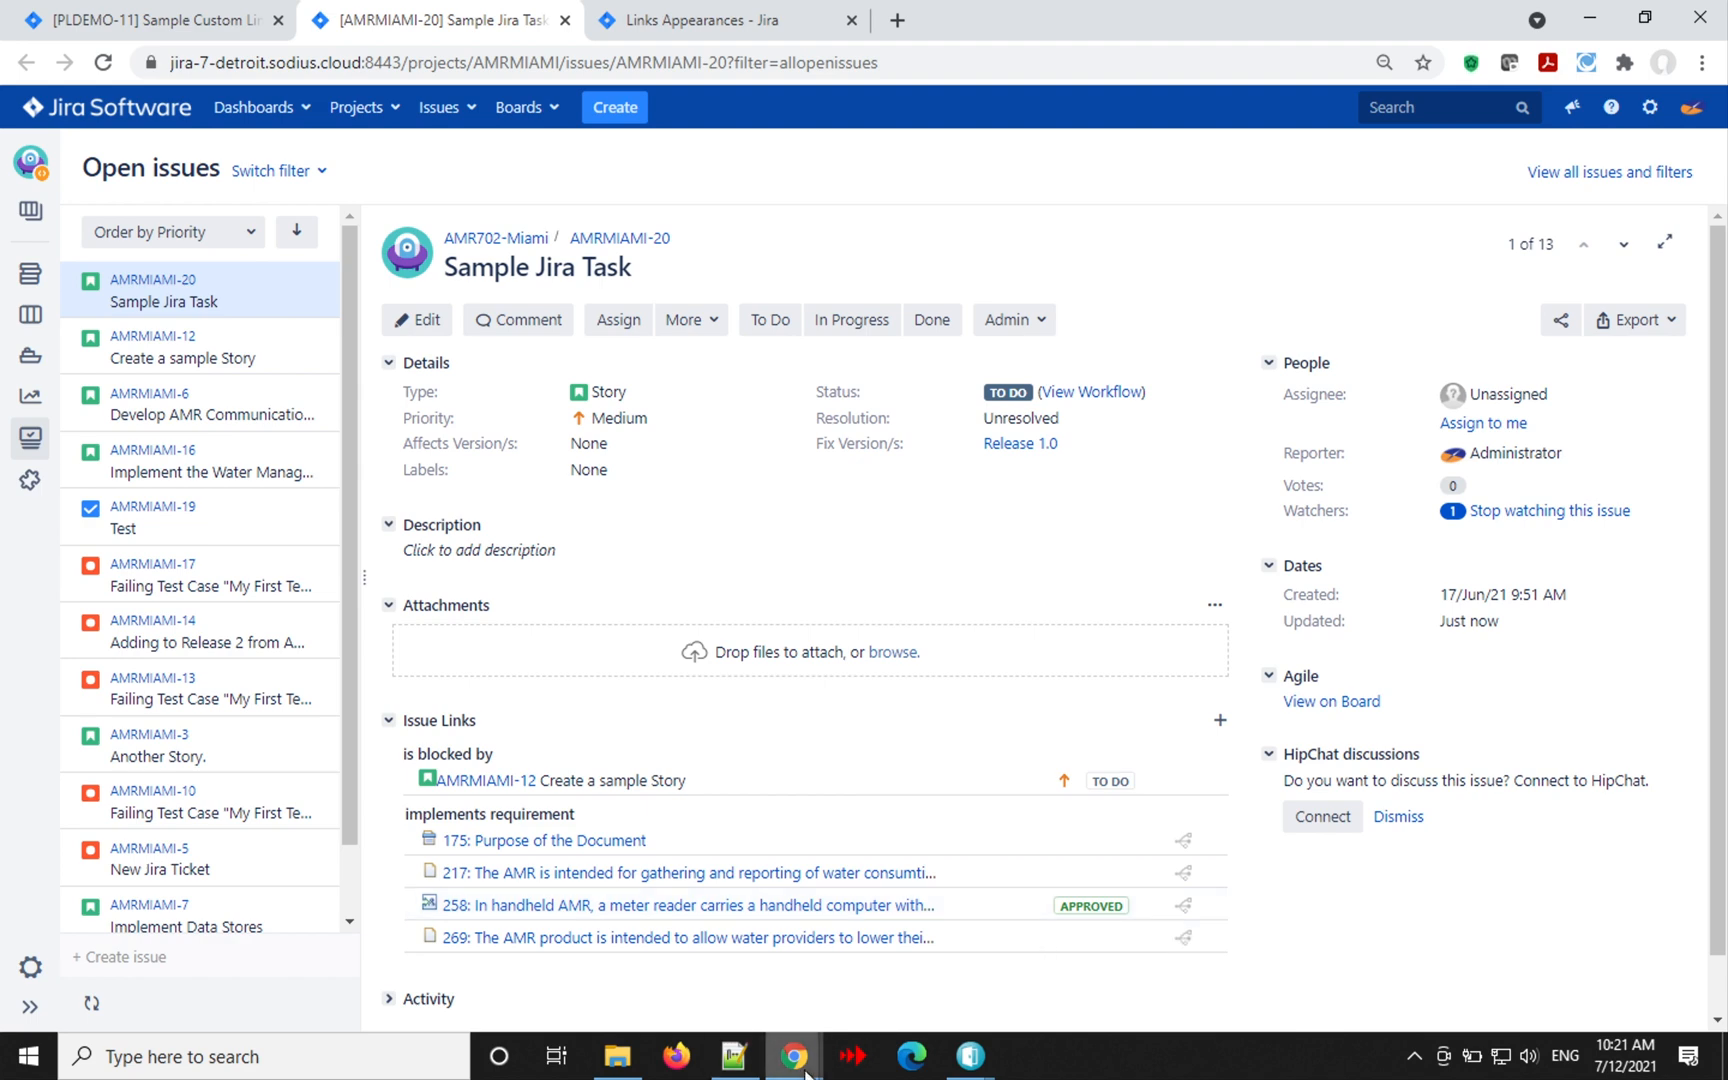
Return to the DOORS Next window and open requirement 258 from the AMR Stakeholder Requirements Specification in edit mode.
{"action": "mouse_move", "coordinate": [806, 1070]}
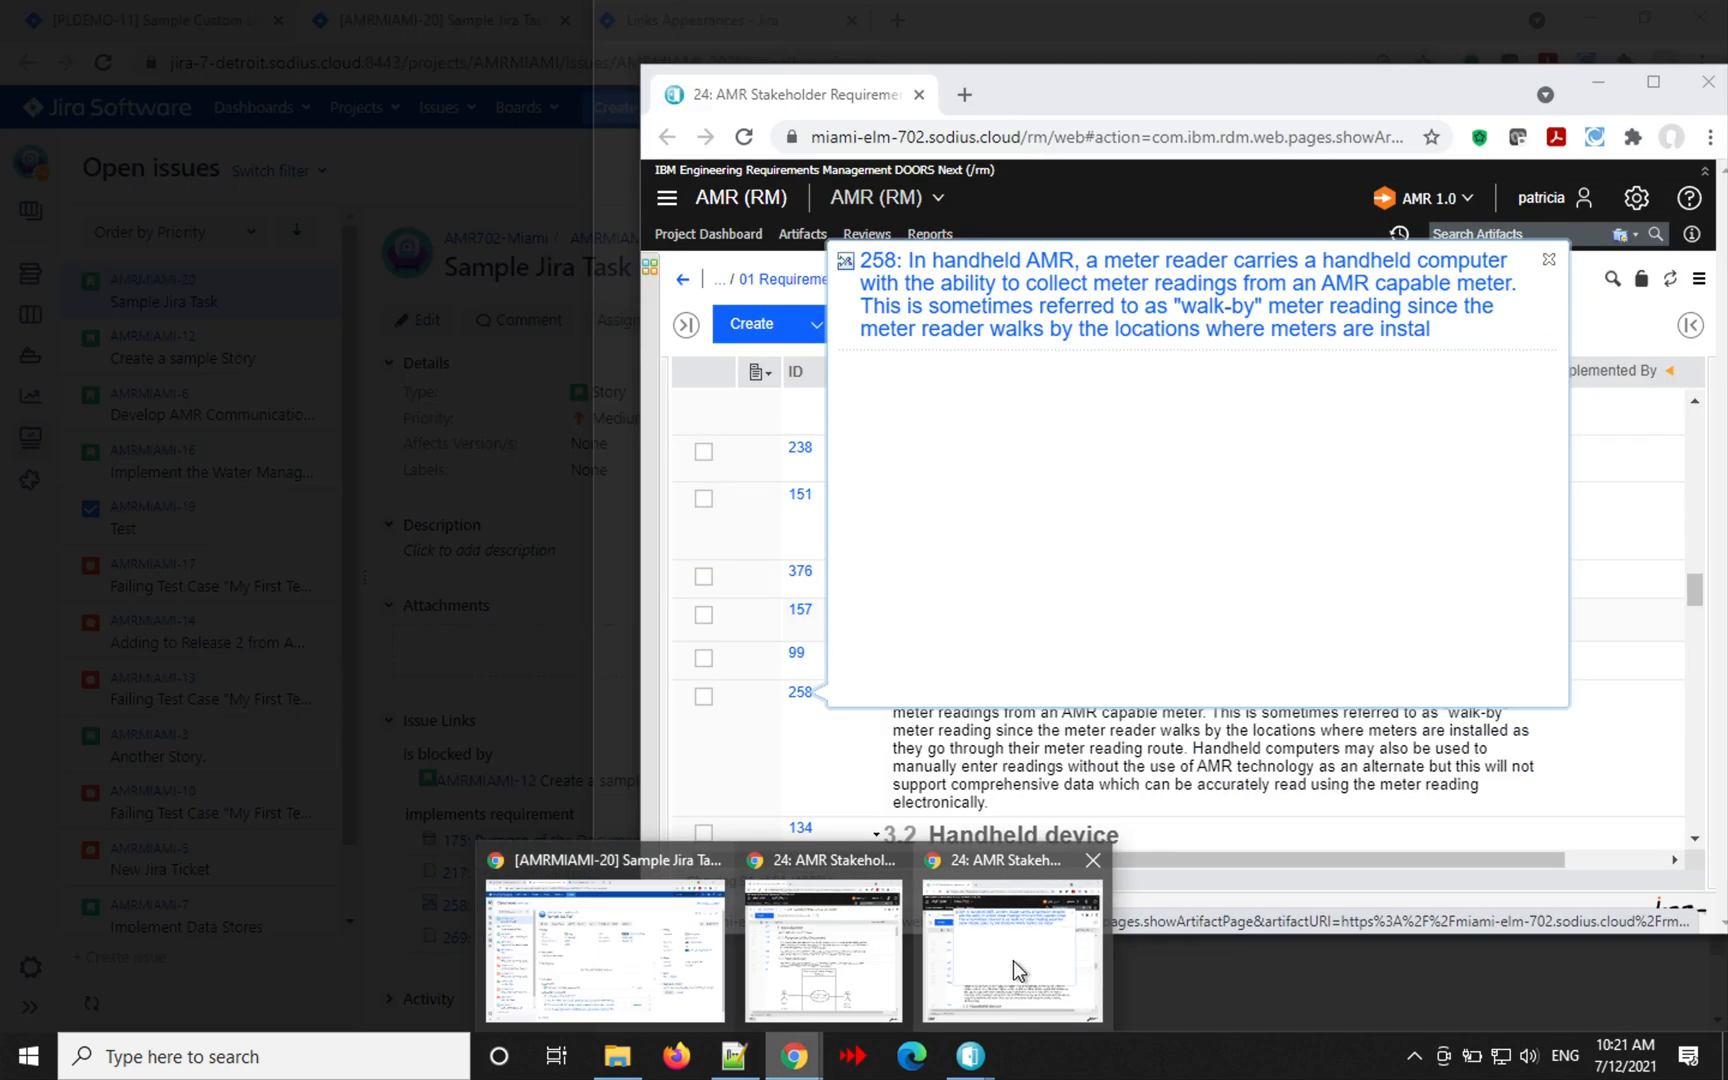
{"action": "left_click", "coordinate": [1013, 962]}
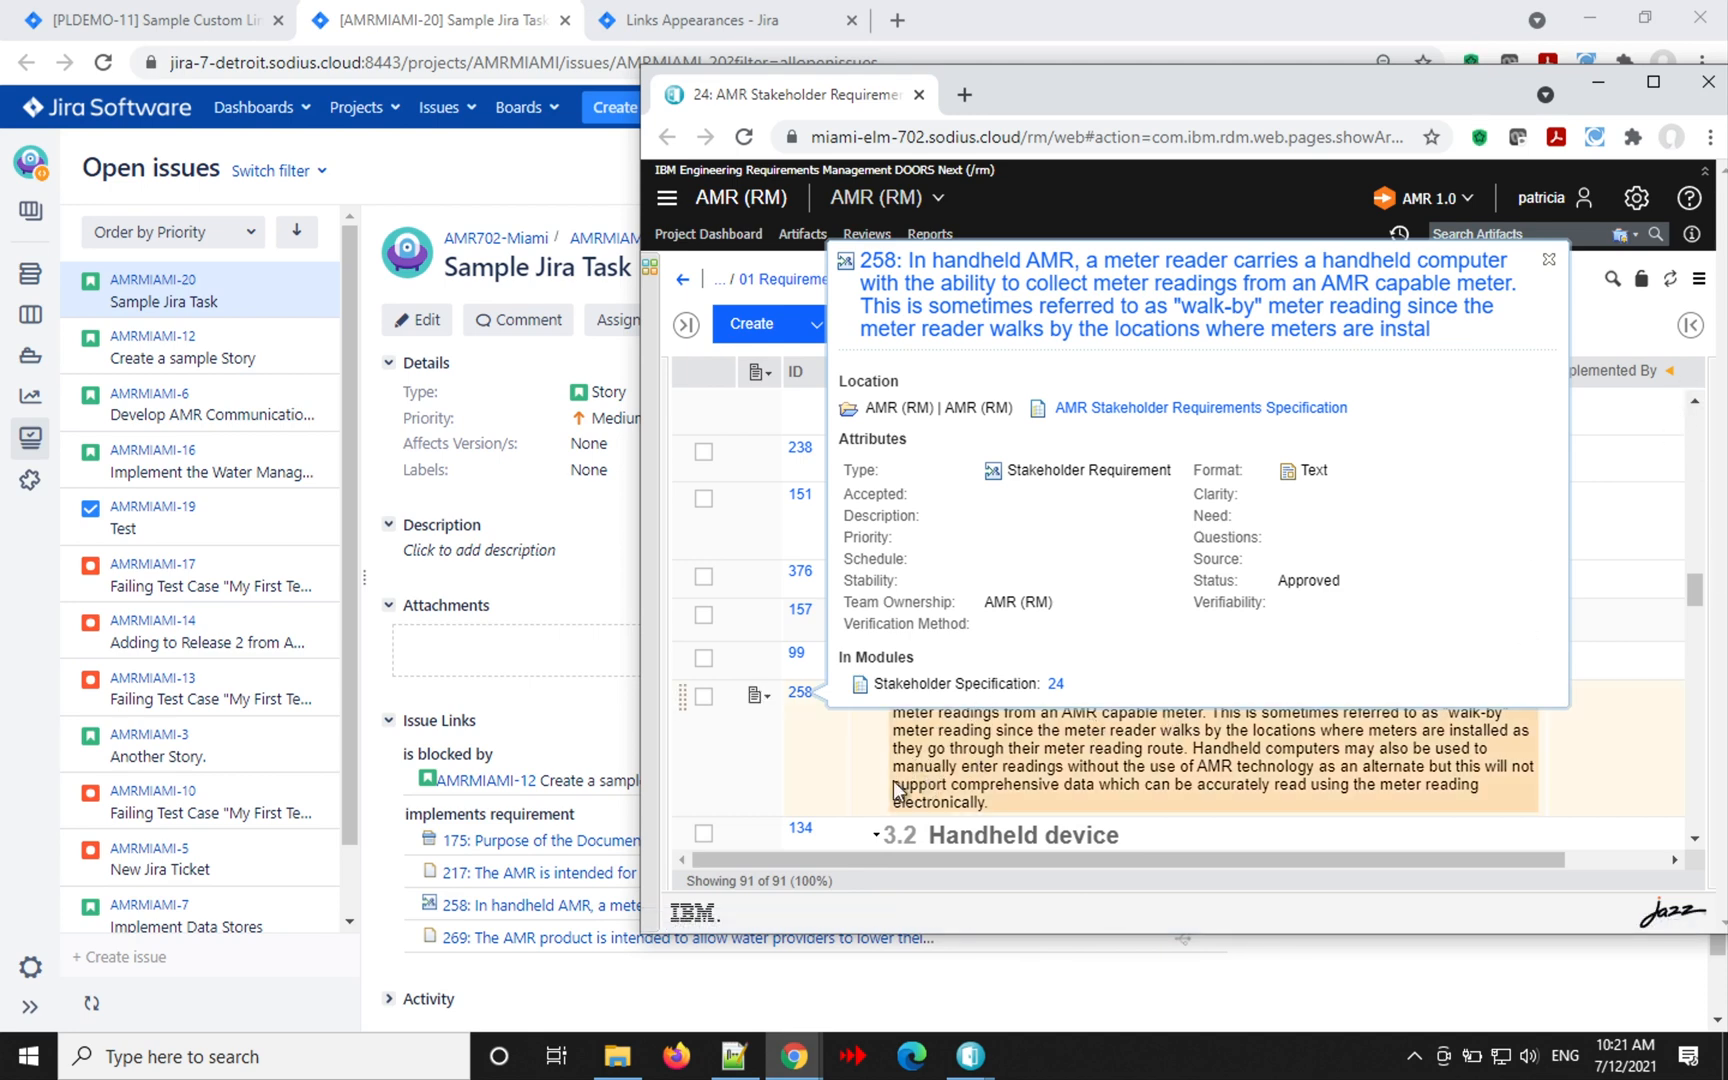
{"action": "left_click", "coordinate": [804, 699]}
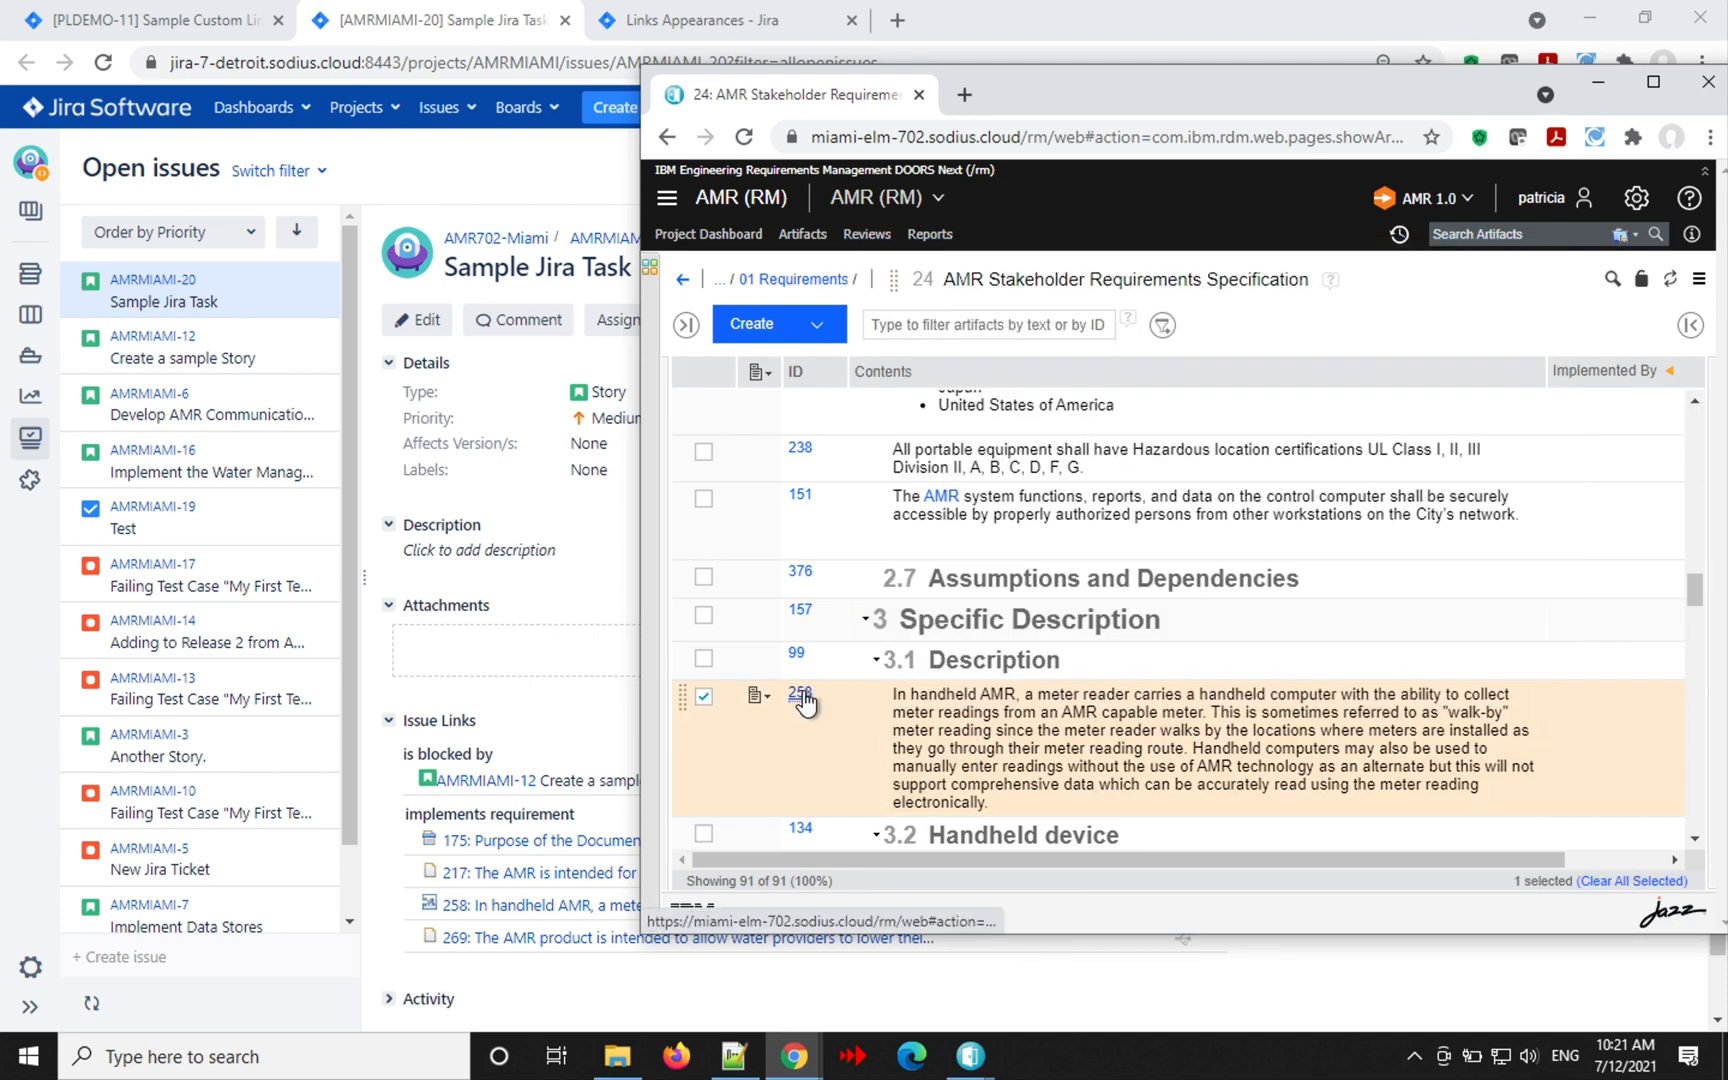
{"action": "left_click", "coordinate": [804, 697]}
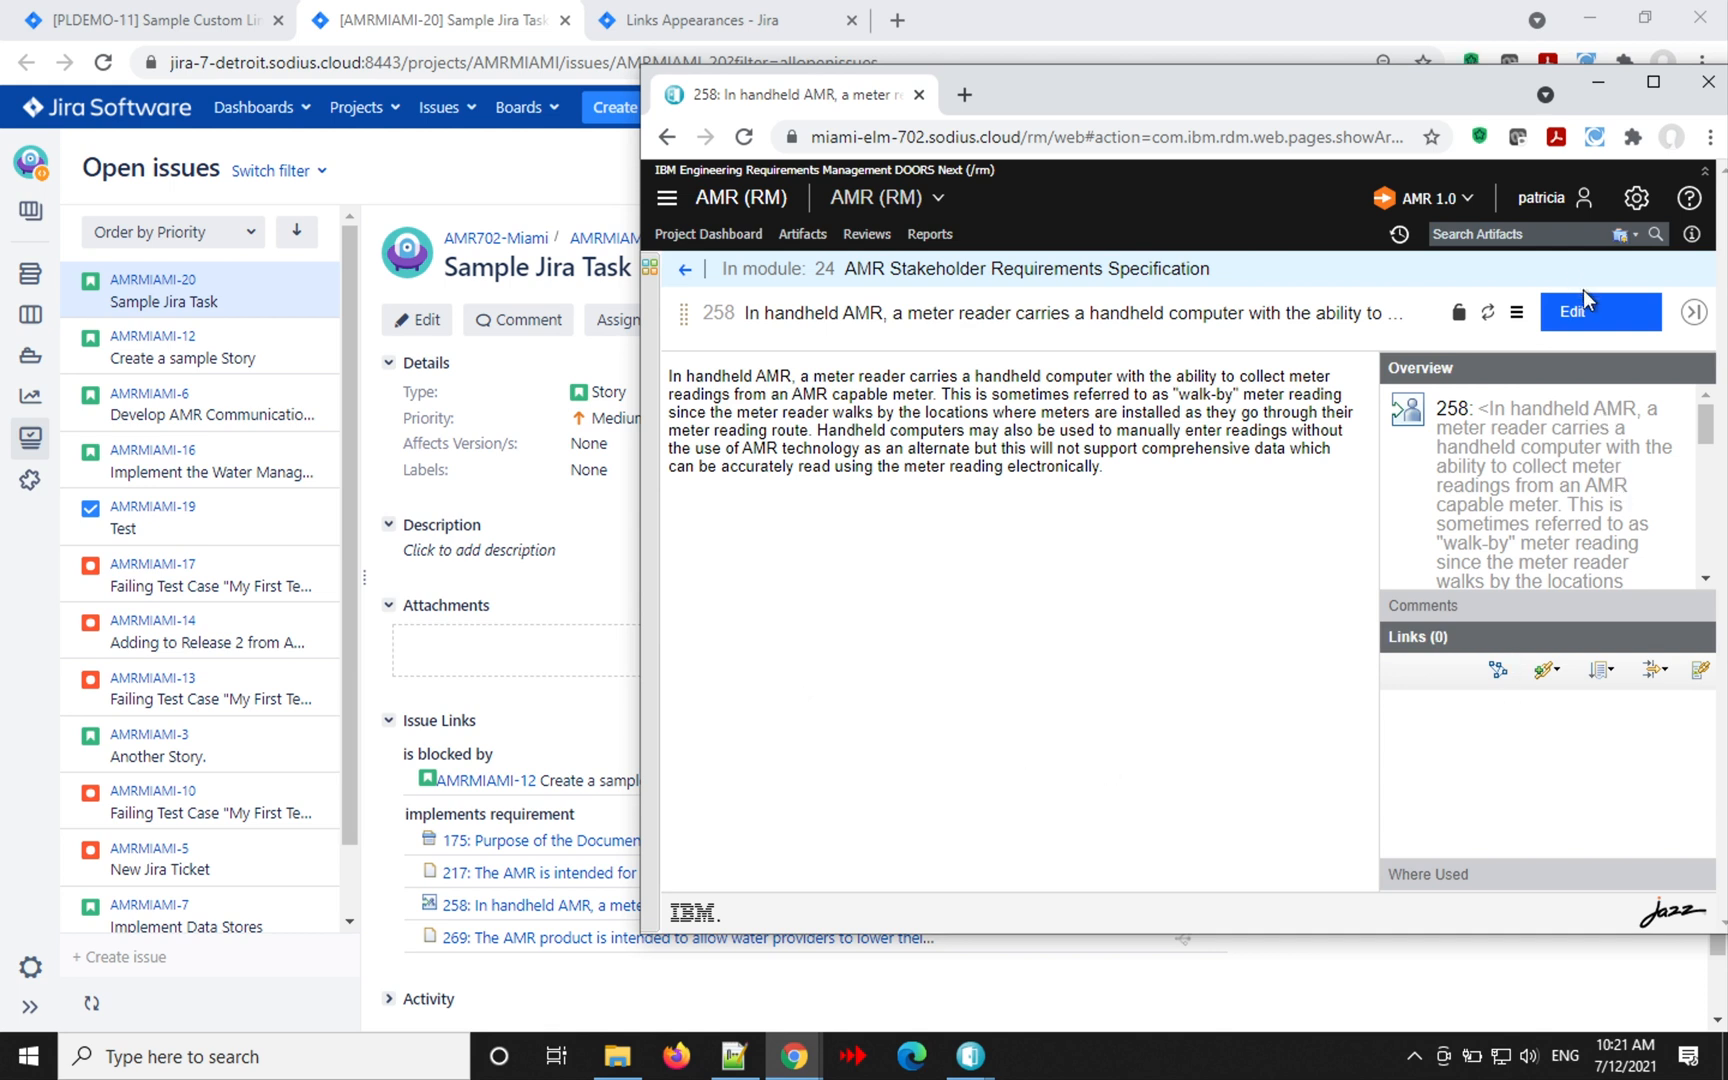
{"action": "left_click", "coordinate": [1580, 316]}
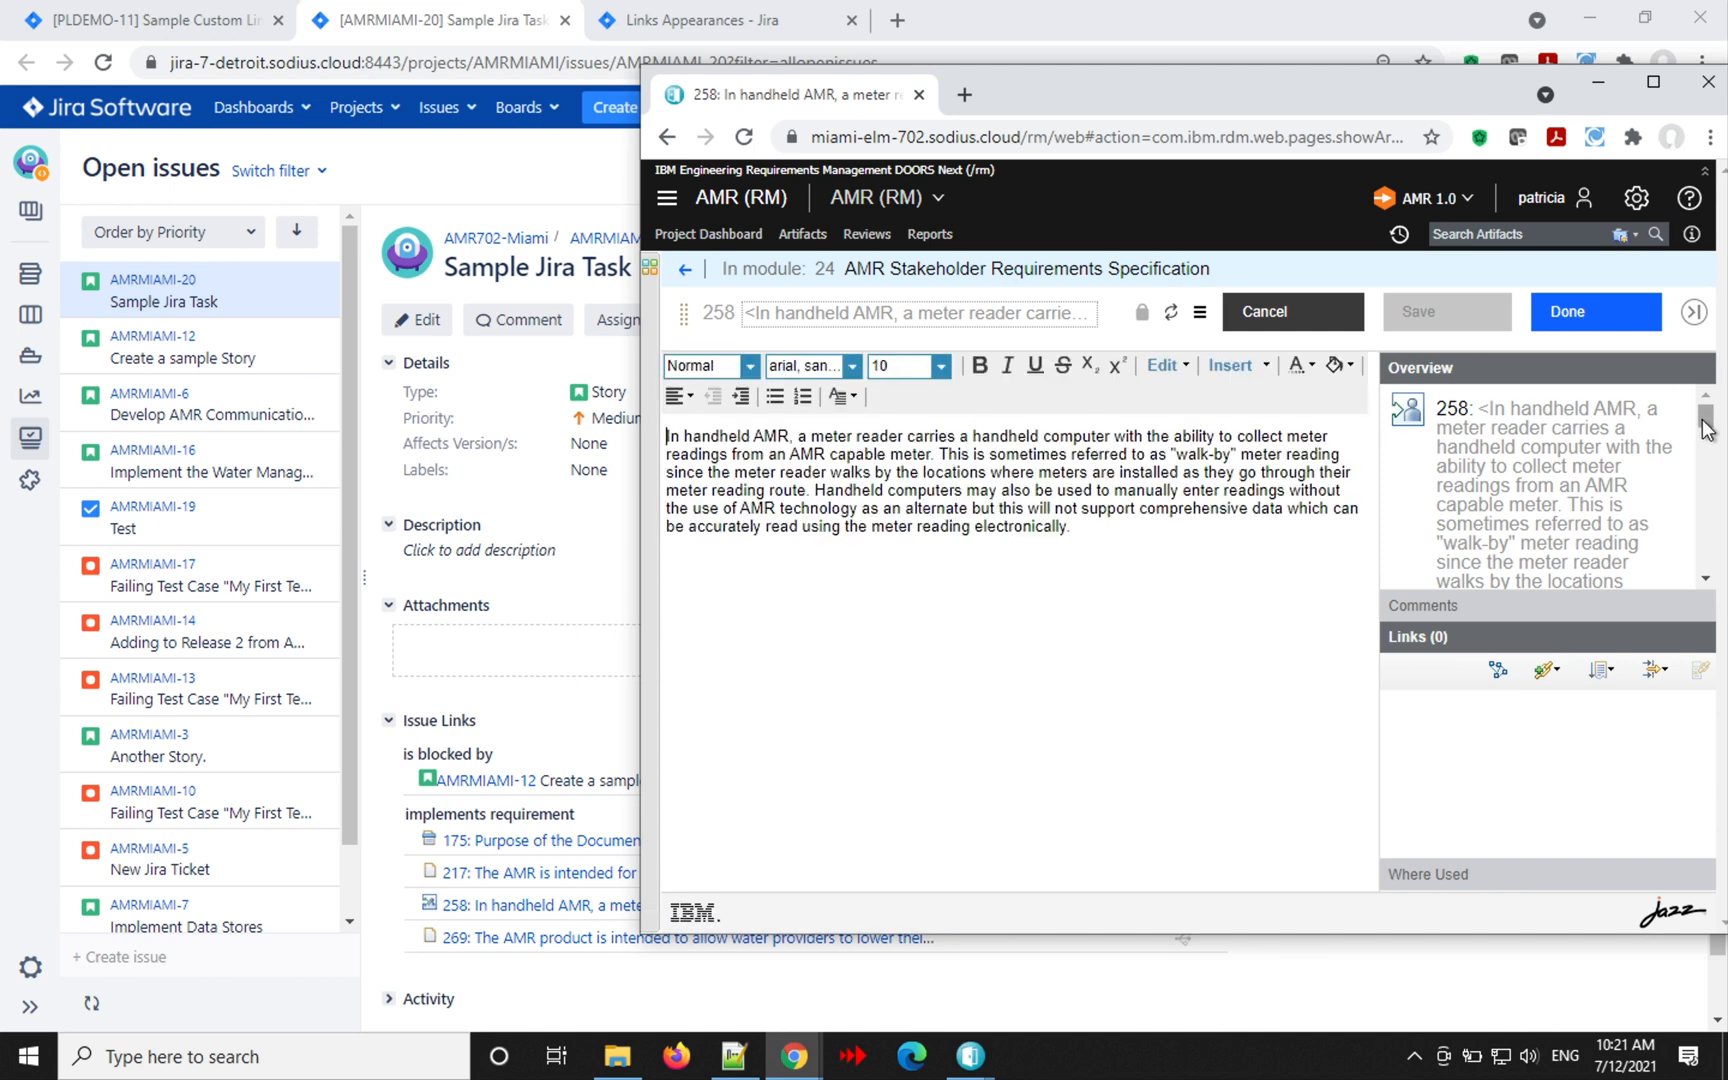
Set requirement 258's Priority to High and its Status to Rejected, and save by finishing the edit.
{"action": "left_click_drag", "start_coordinate": [1702, 415], "coordinate": [1686, 494]}
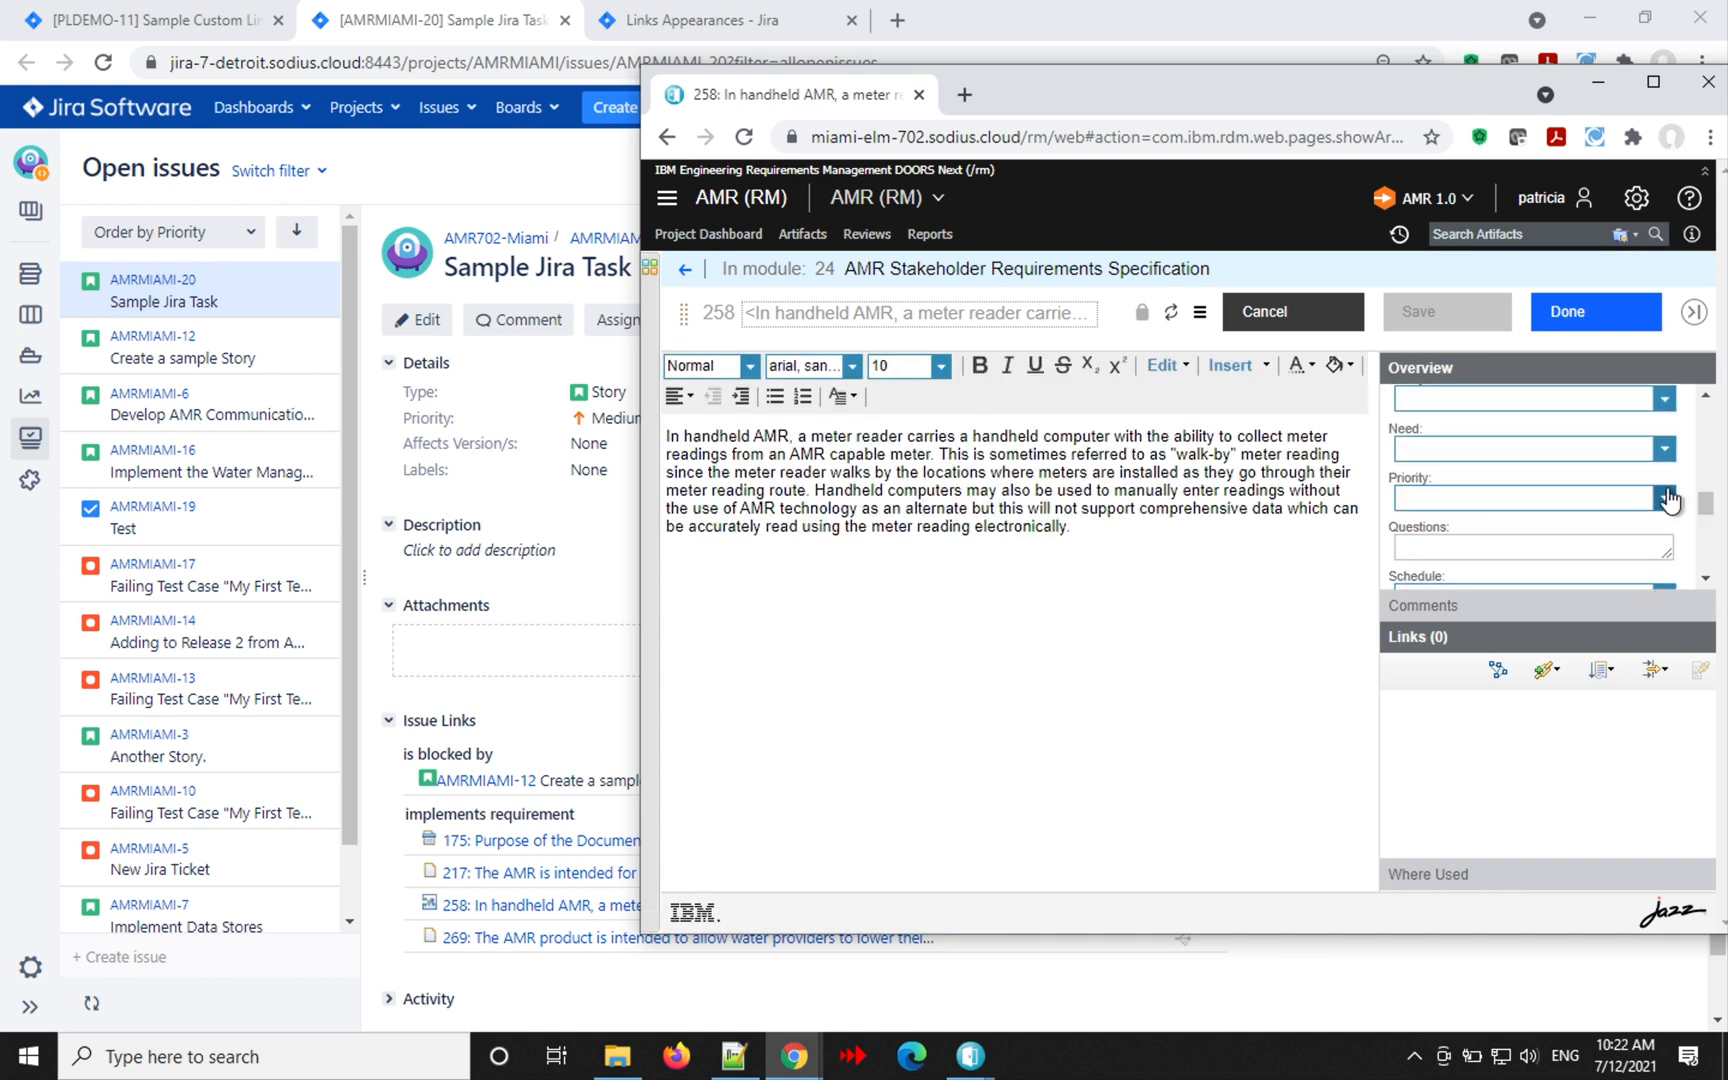
{"action": "left_click", "coordinate": [1663, 500]}
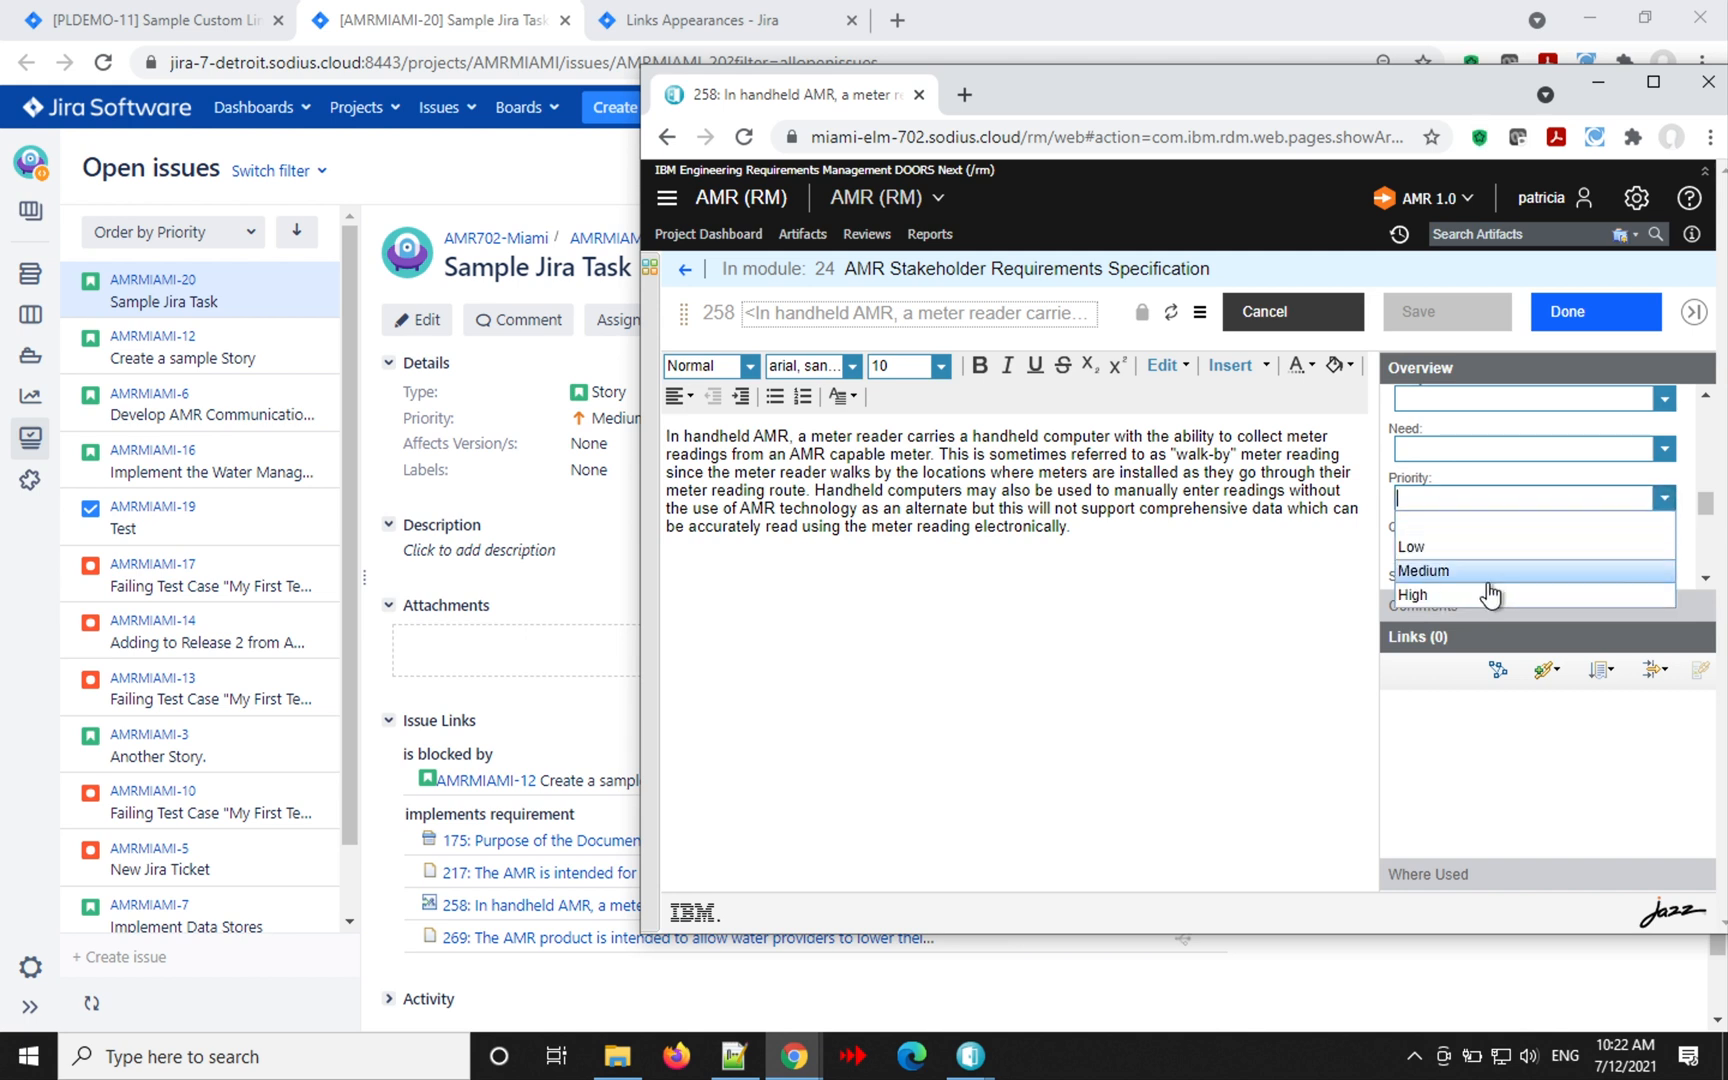
{"action": "left_click", "coordinate": [1635, 594]}
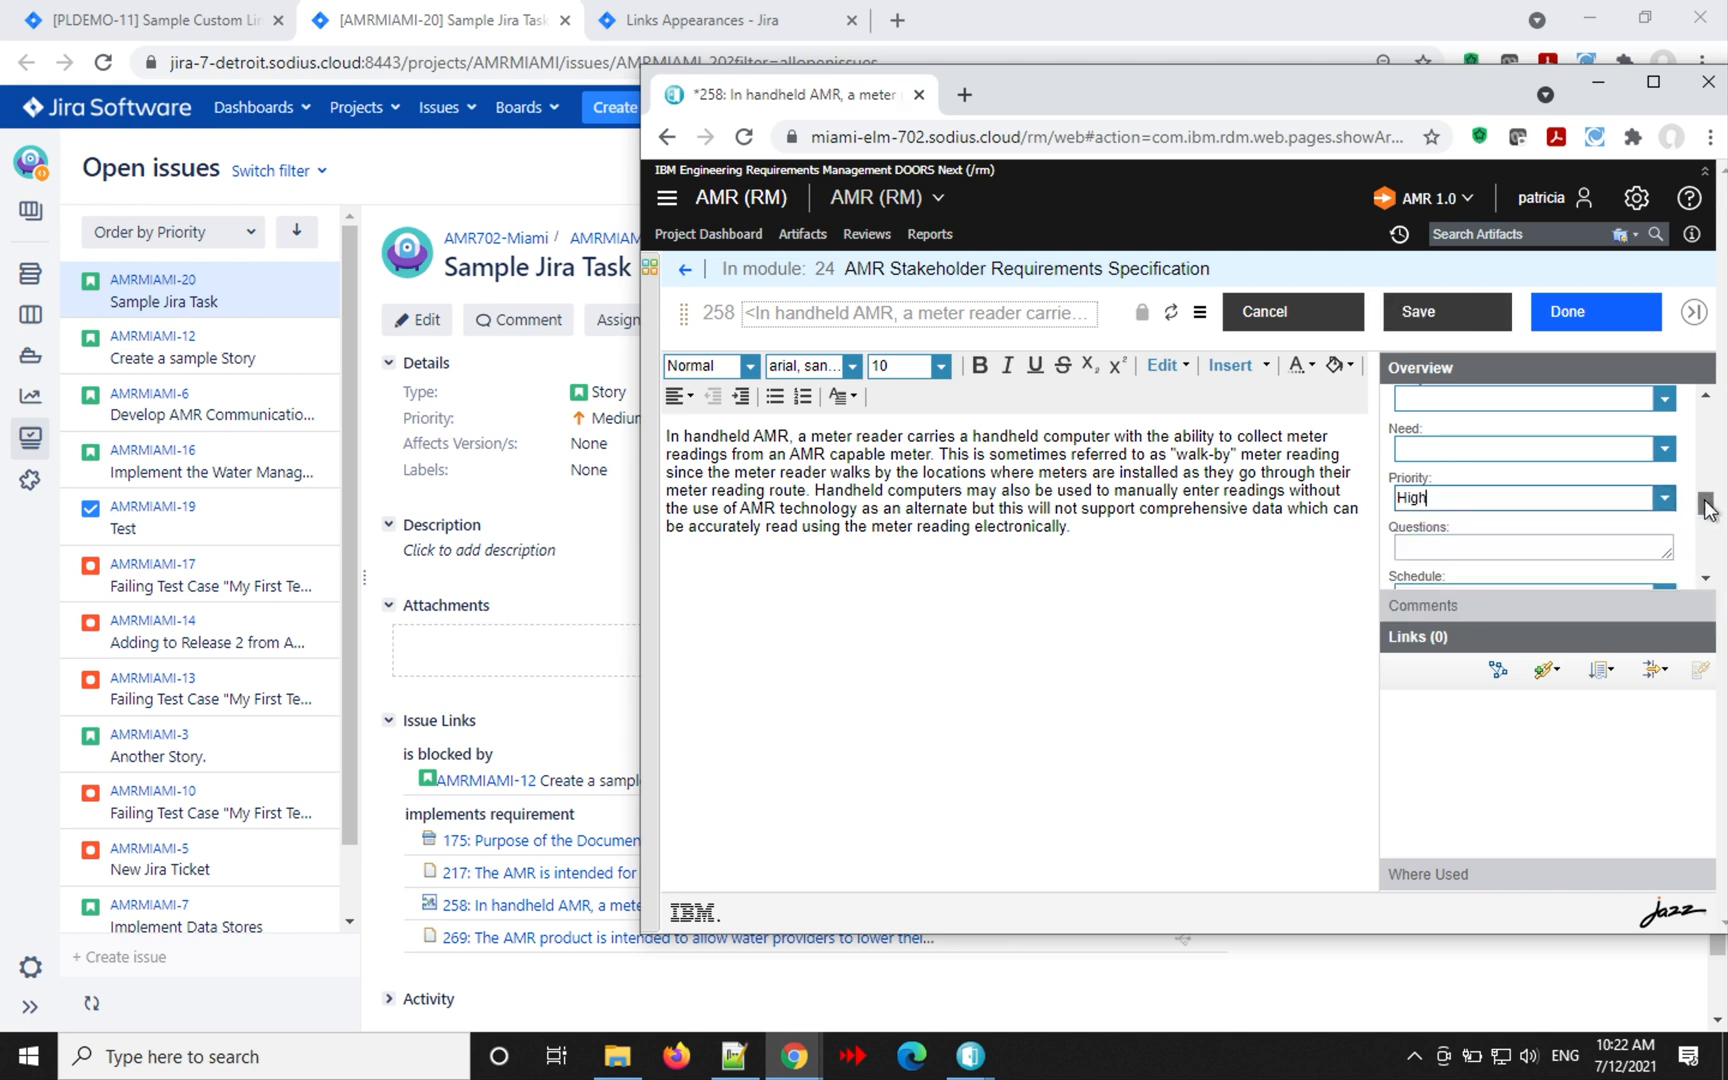
{"action": "left_click_drag", "start_coordinate": [1705, 502], "coordinate": [1702, 532]}
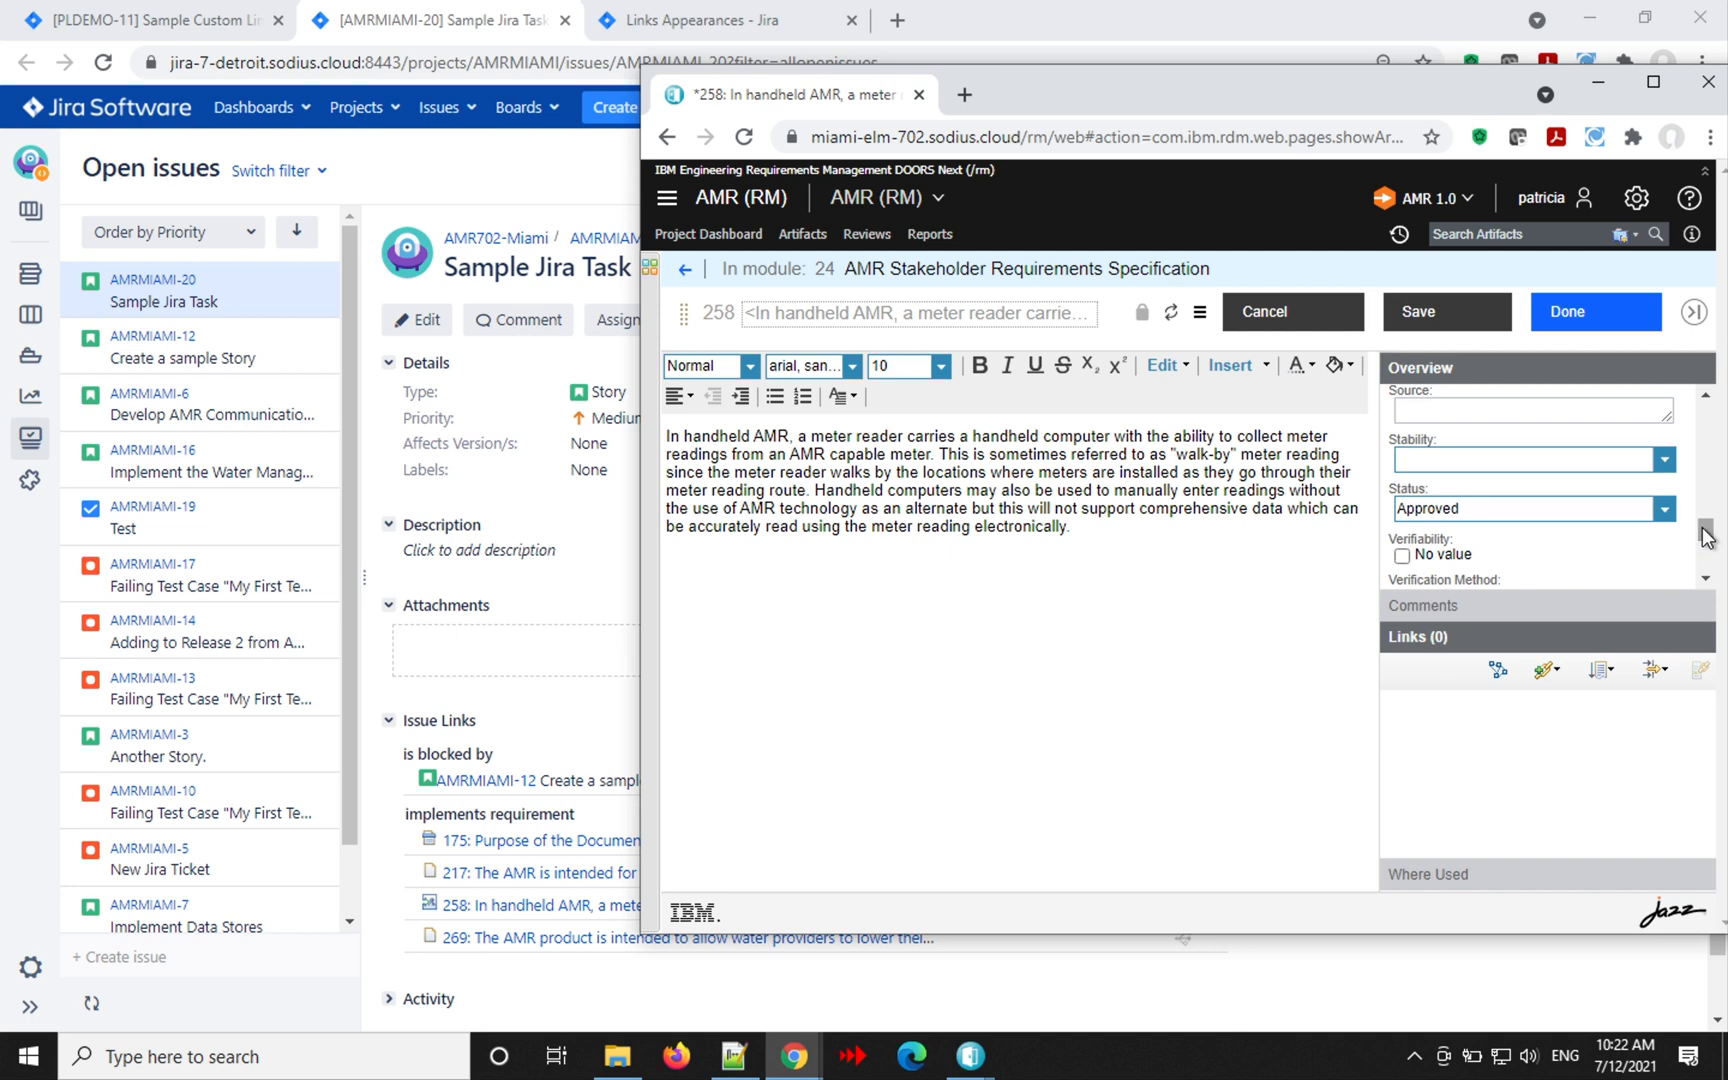
{"action": "left_click", "coordinate": [1665, 509]}
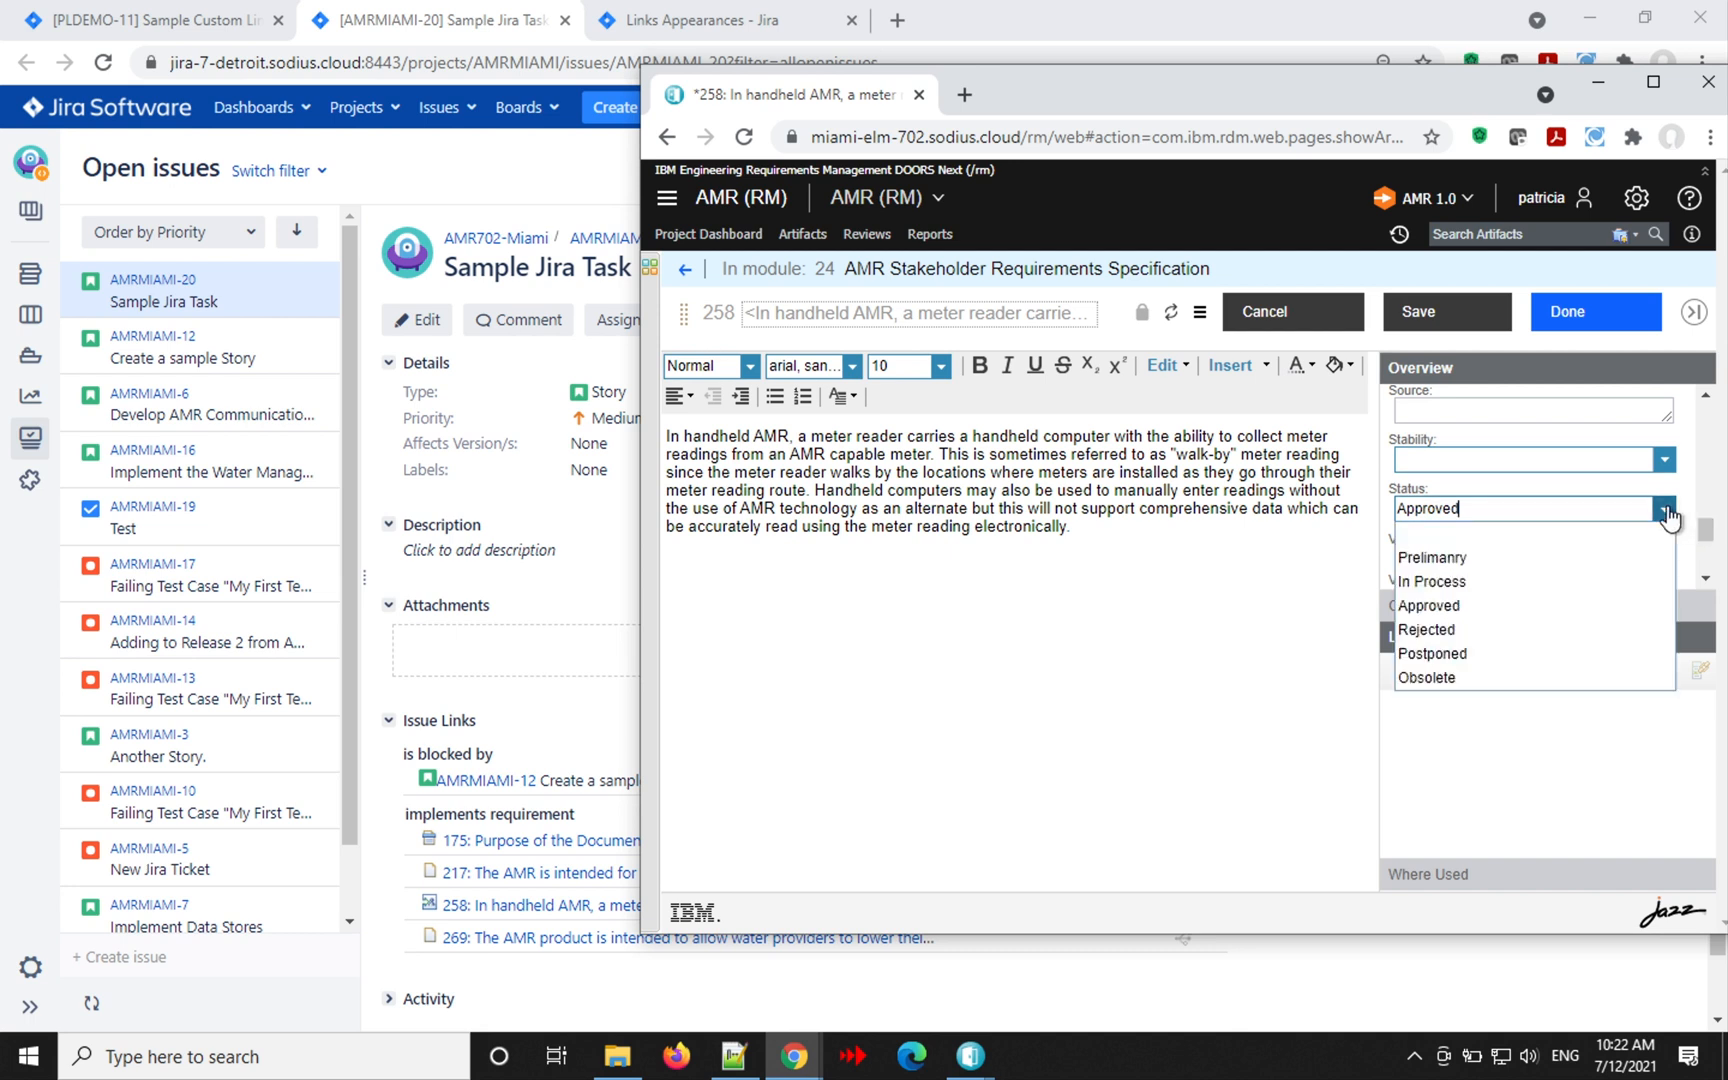
{"action": "left_click", "coordinate": [1521, 630]}
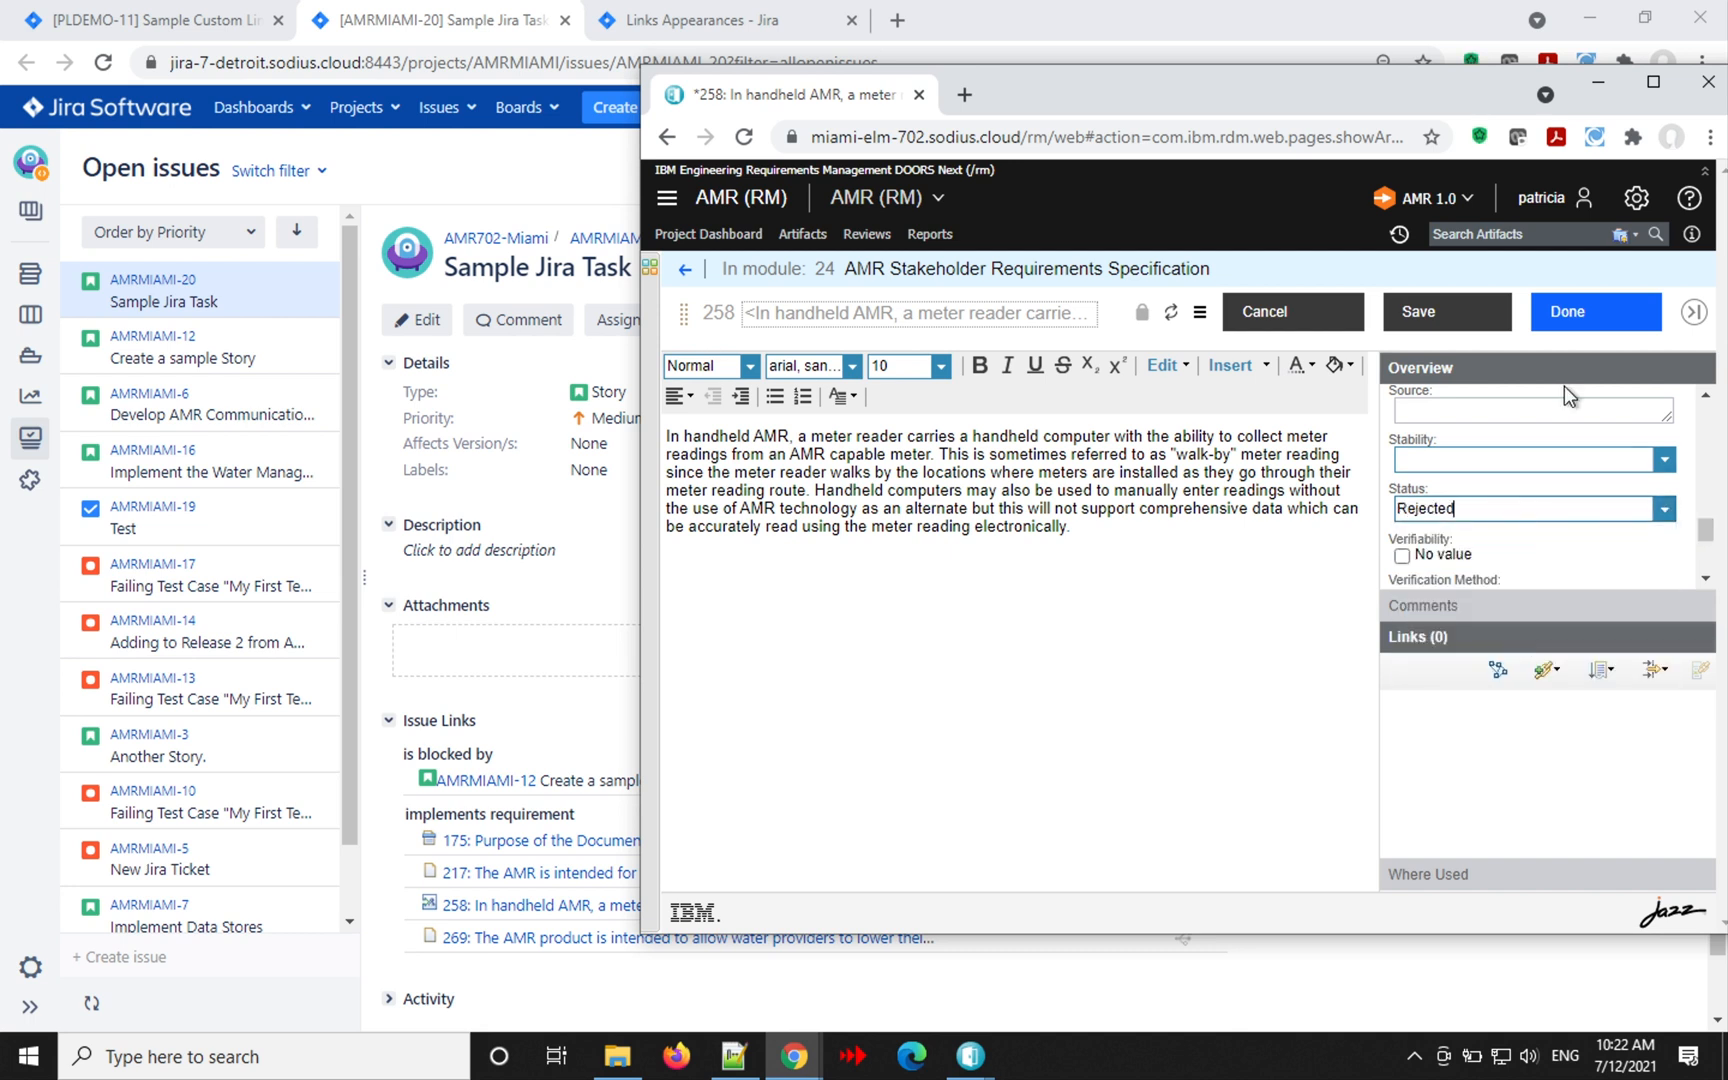
{"action": "left_click", "coordinate": [1582, 322]}
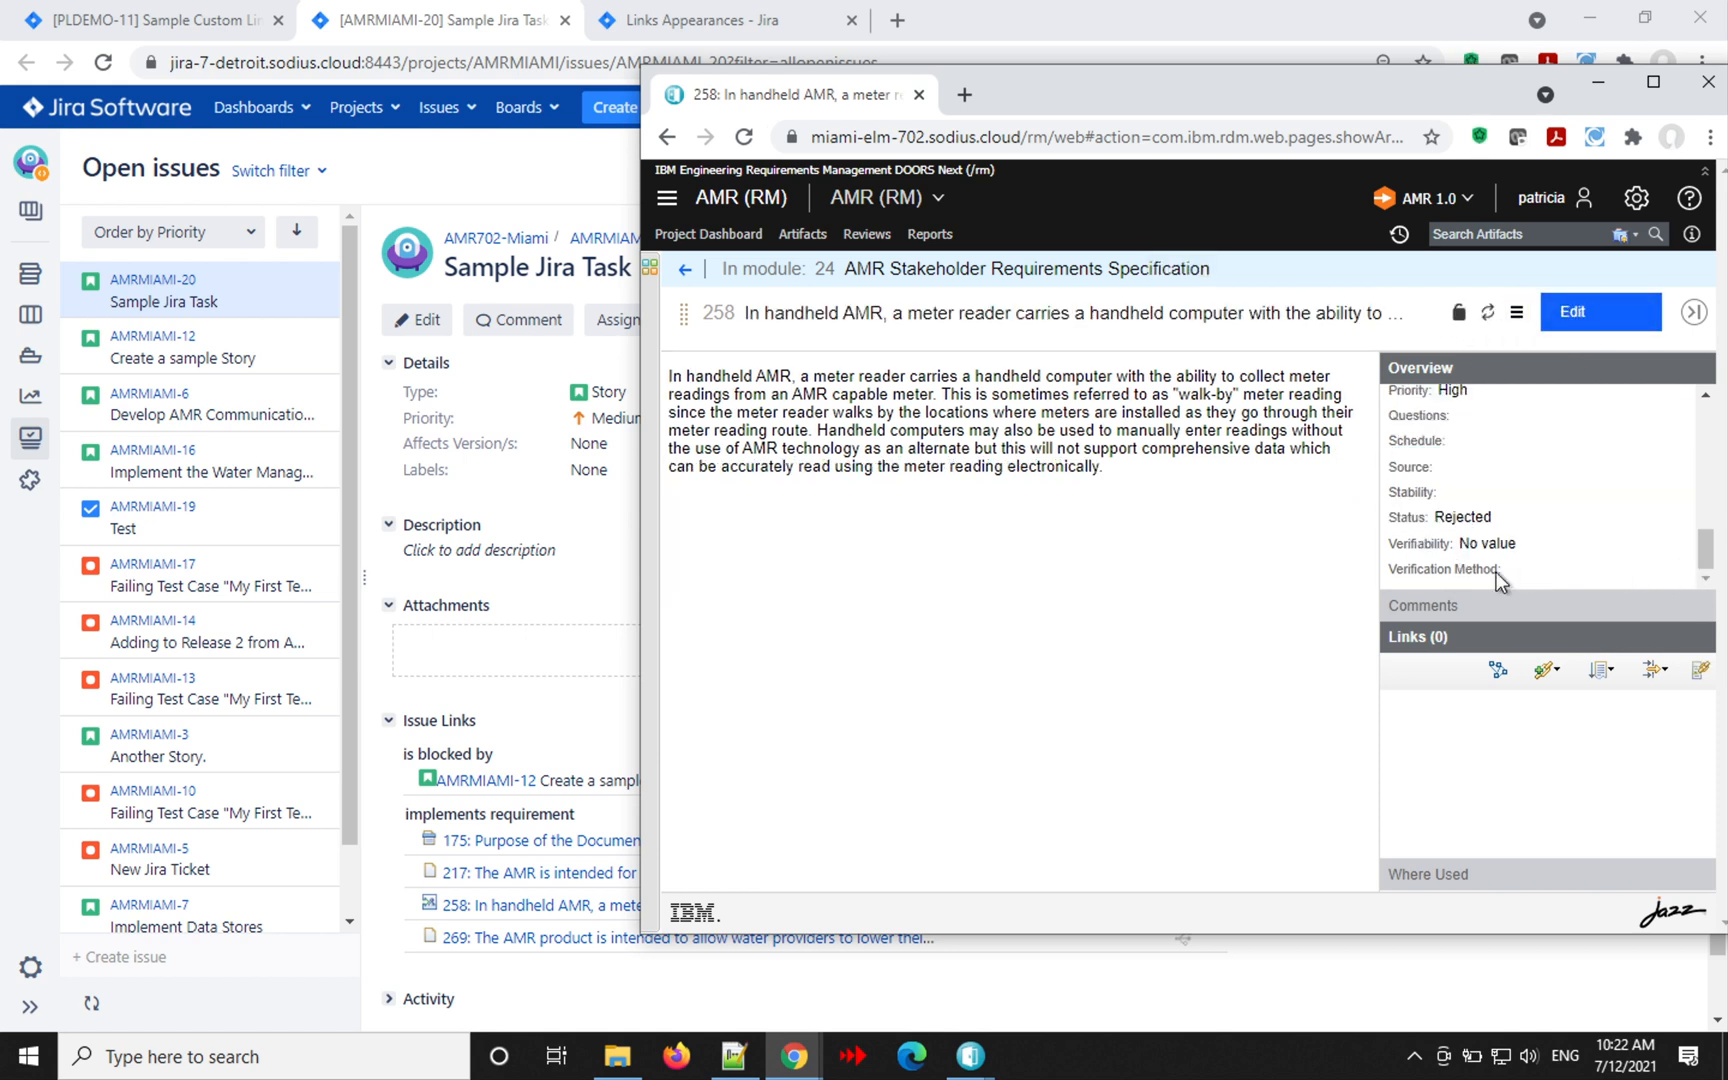
Switch back to Jira and refresh the AMRMIAMI-20 issue to check the attributes shown on its requirement 258 link.
{"action": "left_click", "coordinate": [473, 168]}
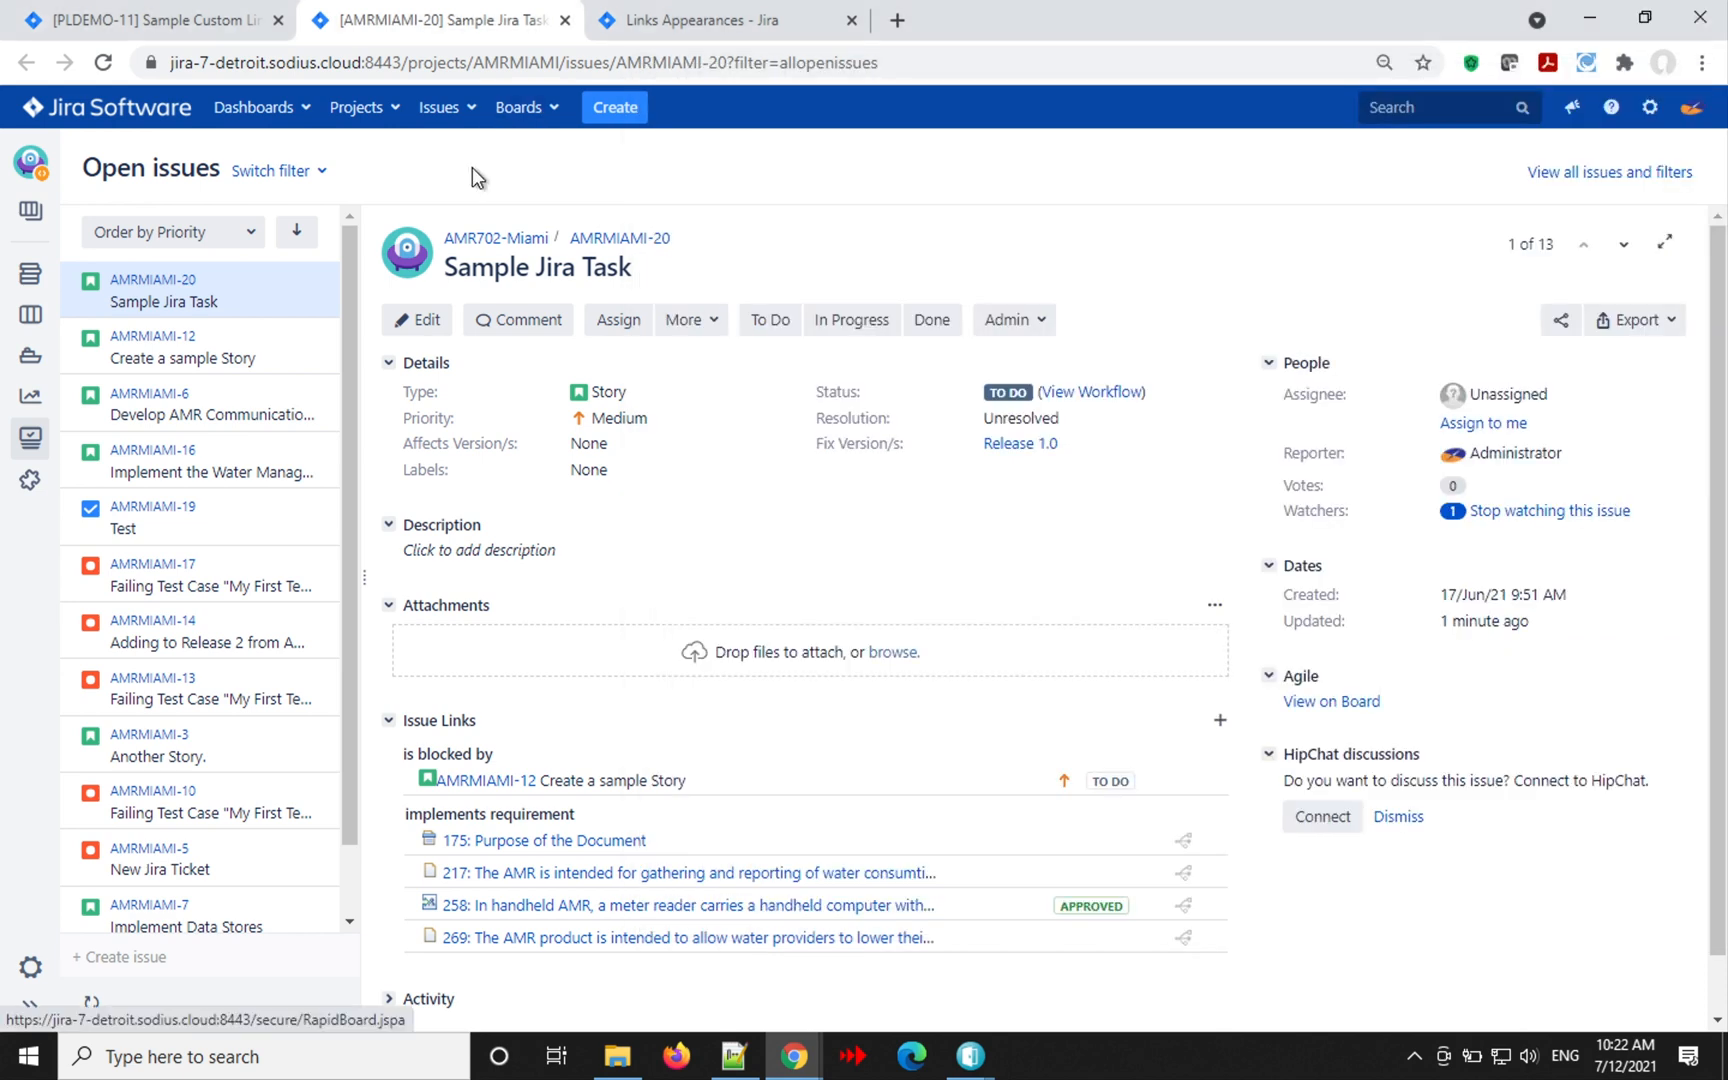
{"action": "left_click", "coordinate": [100, 66]}
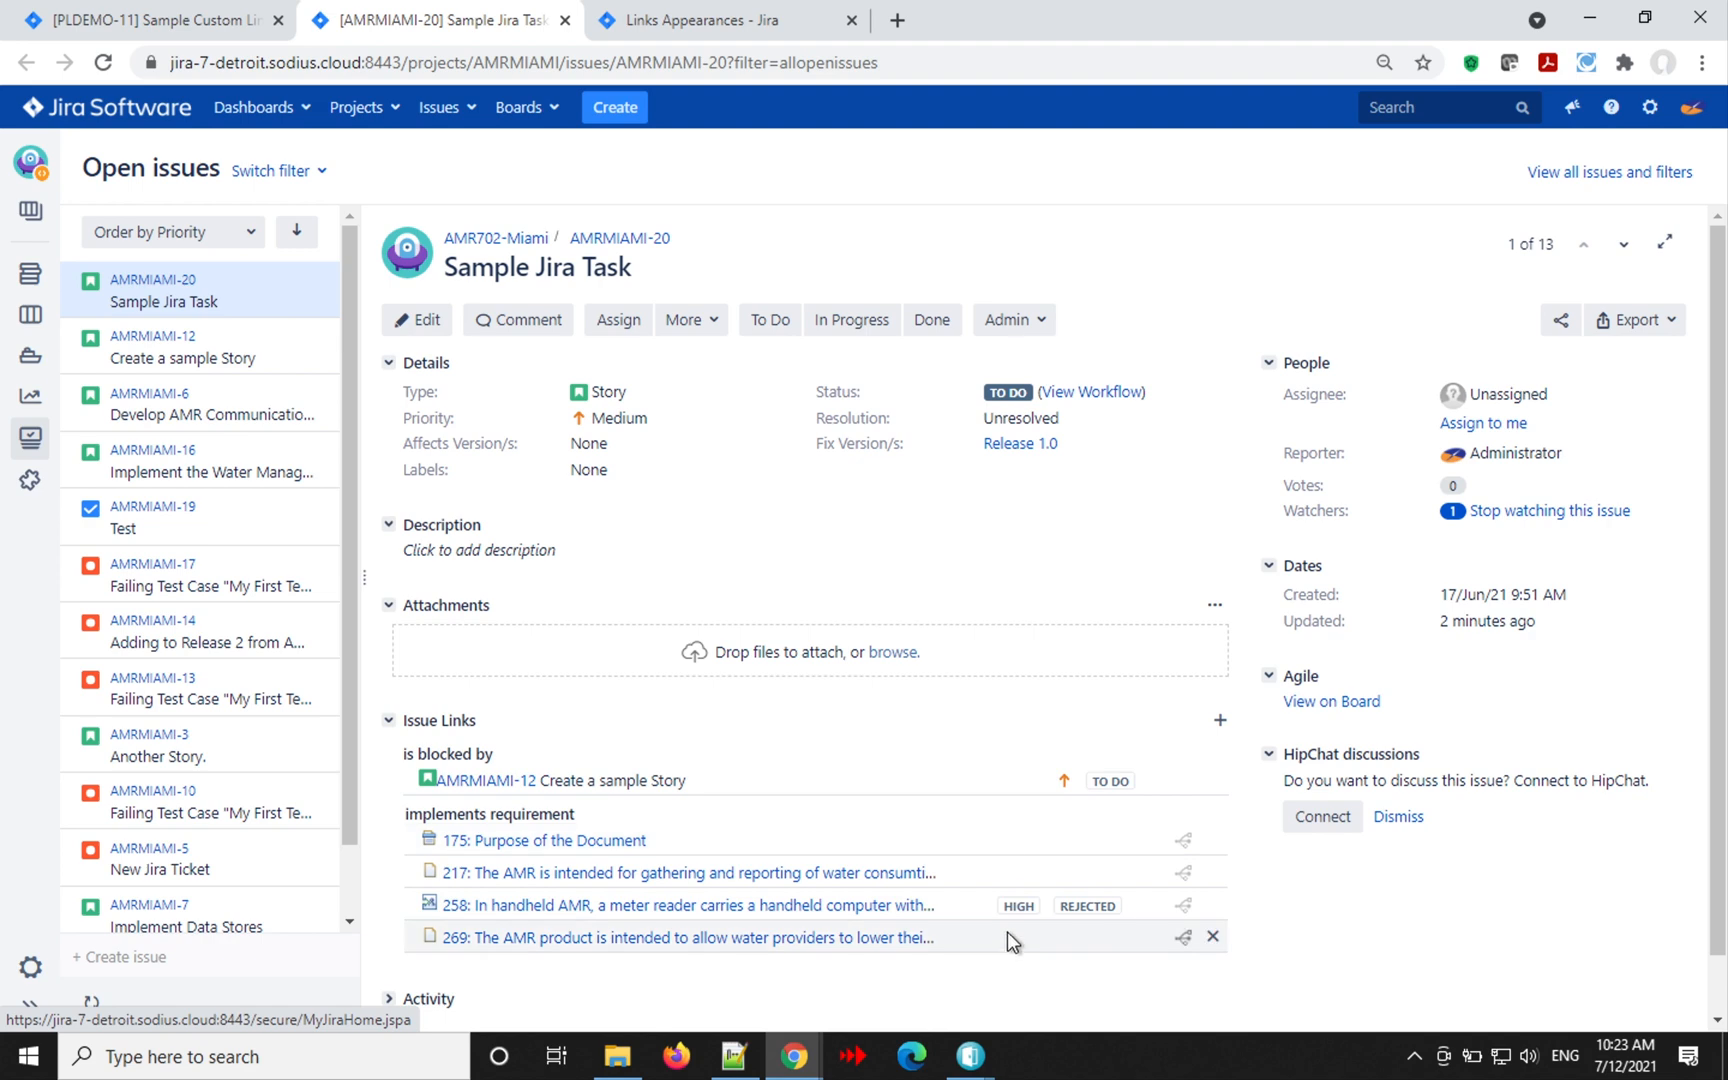
In the Link Appearance settings, add a status for the OSLC property value "rejected" with the red color and save it.
{"action": "left_click", "coordinate": [693, 27]}
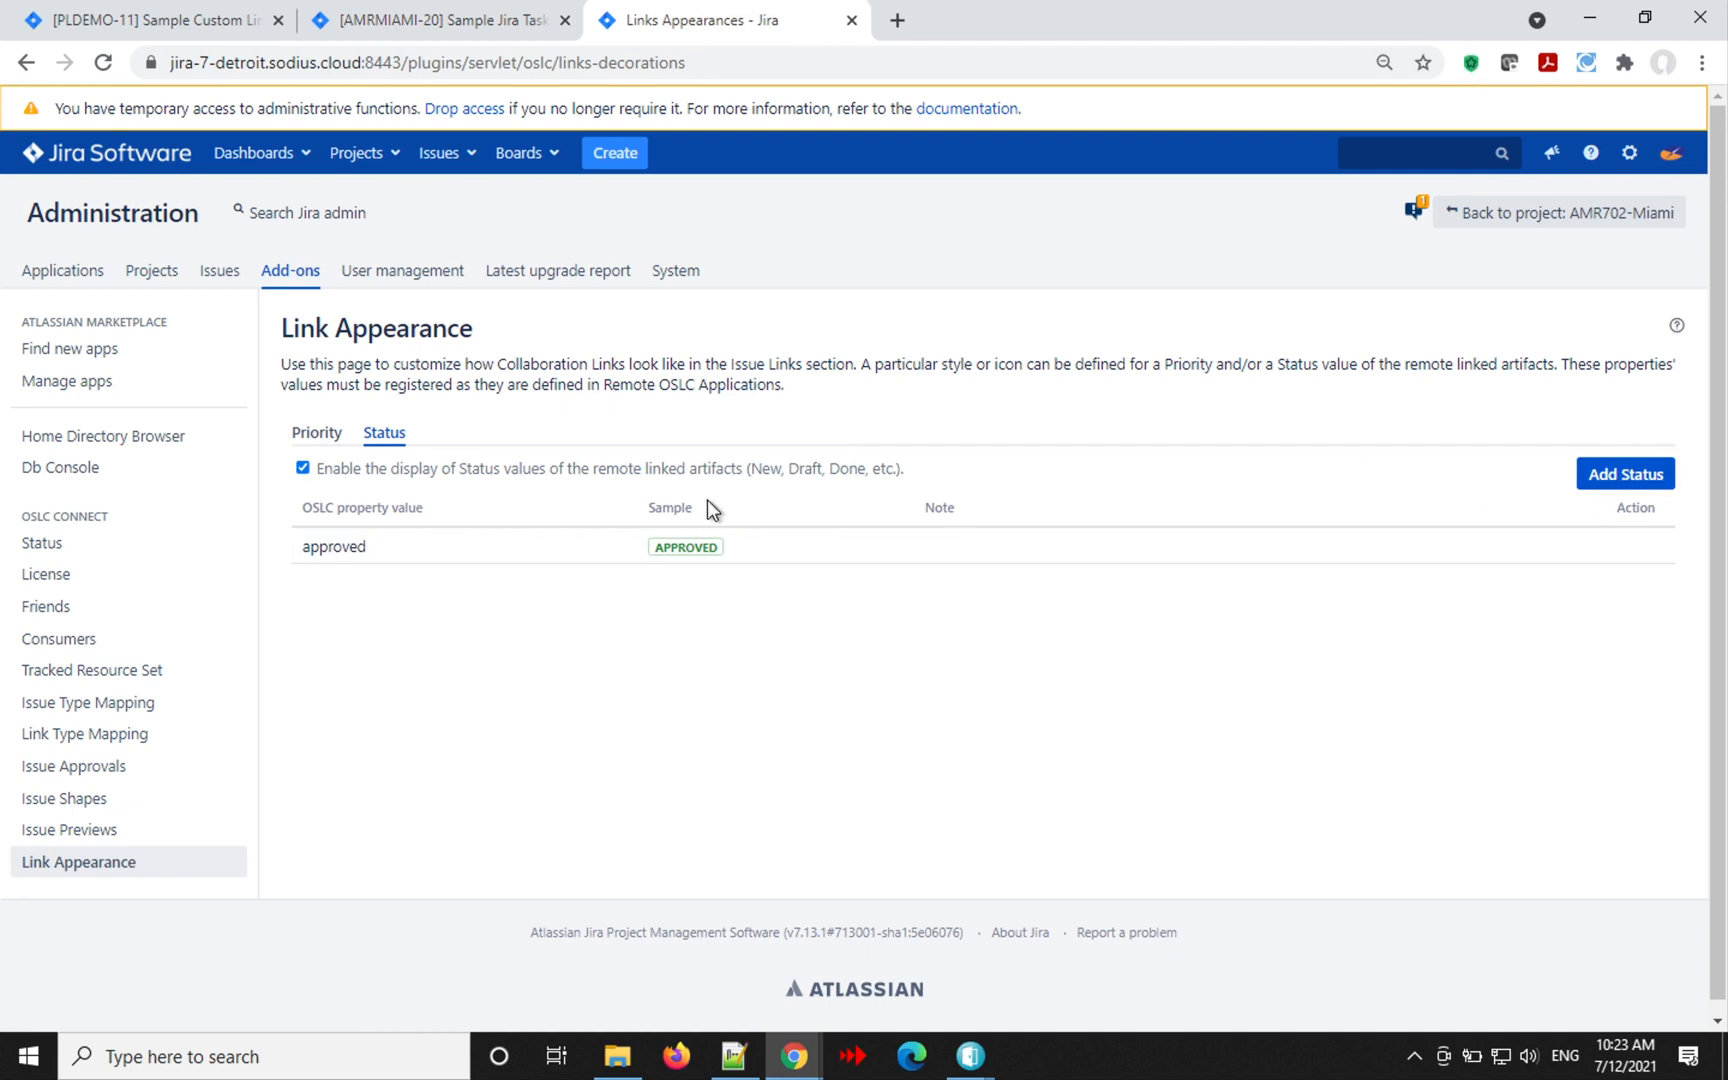
{"action": "left_click", "coordinate": [1660, 476]}
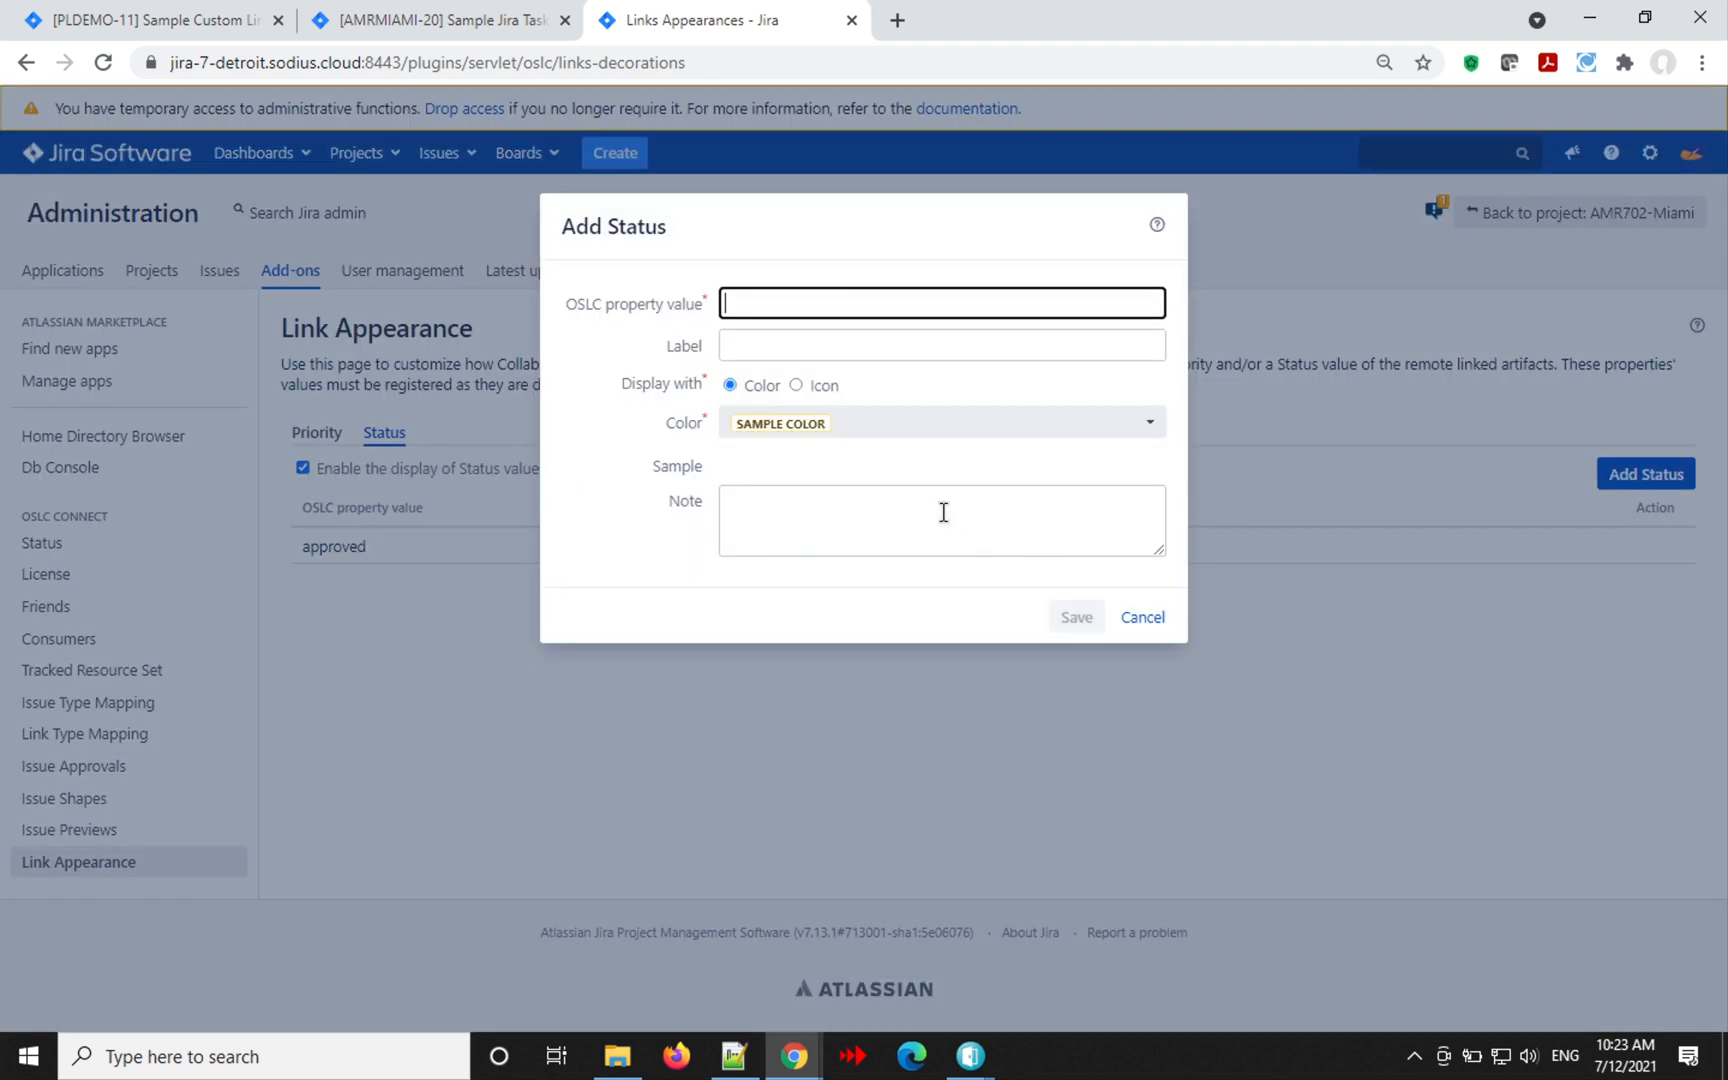
{"action": "type", "text": "rejected"}
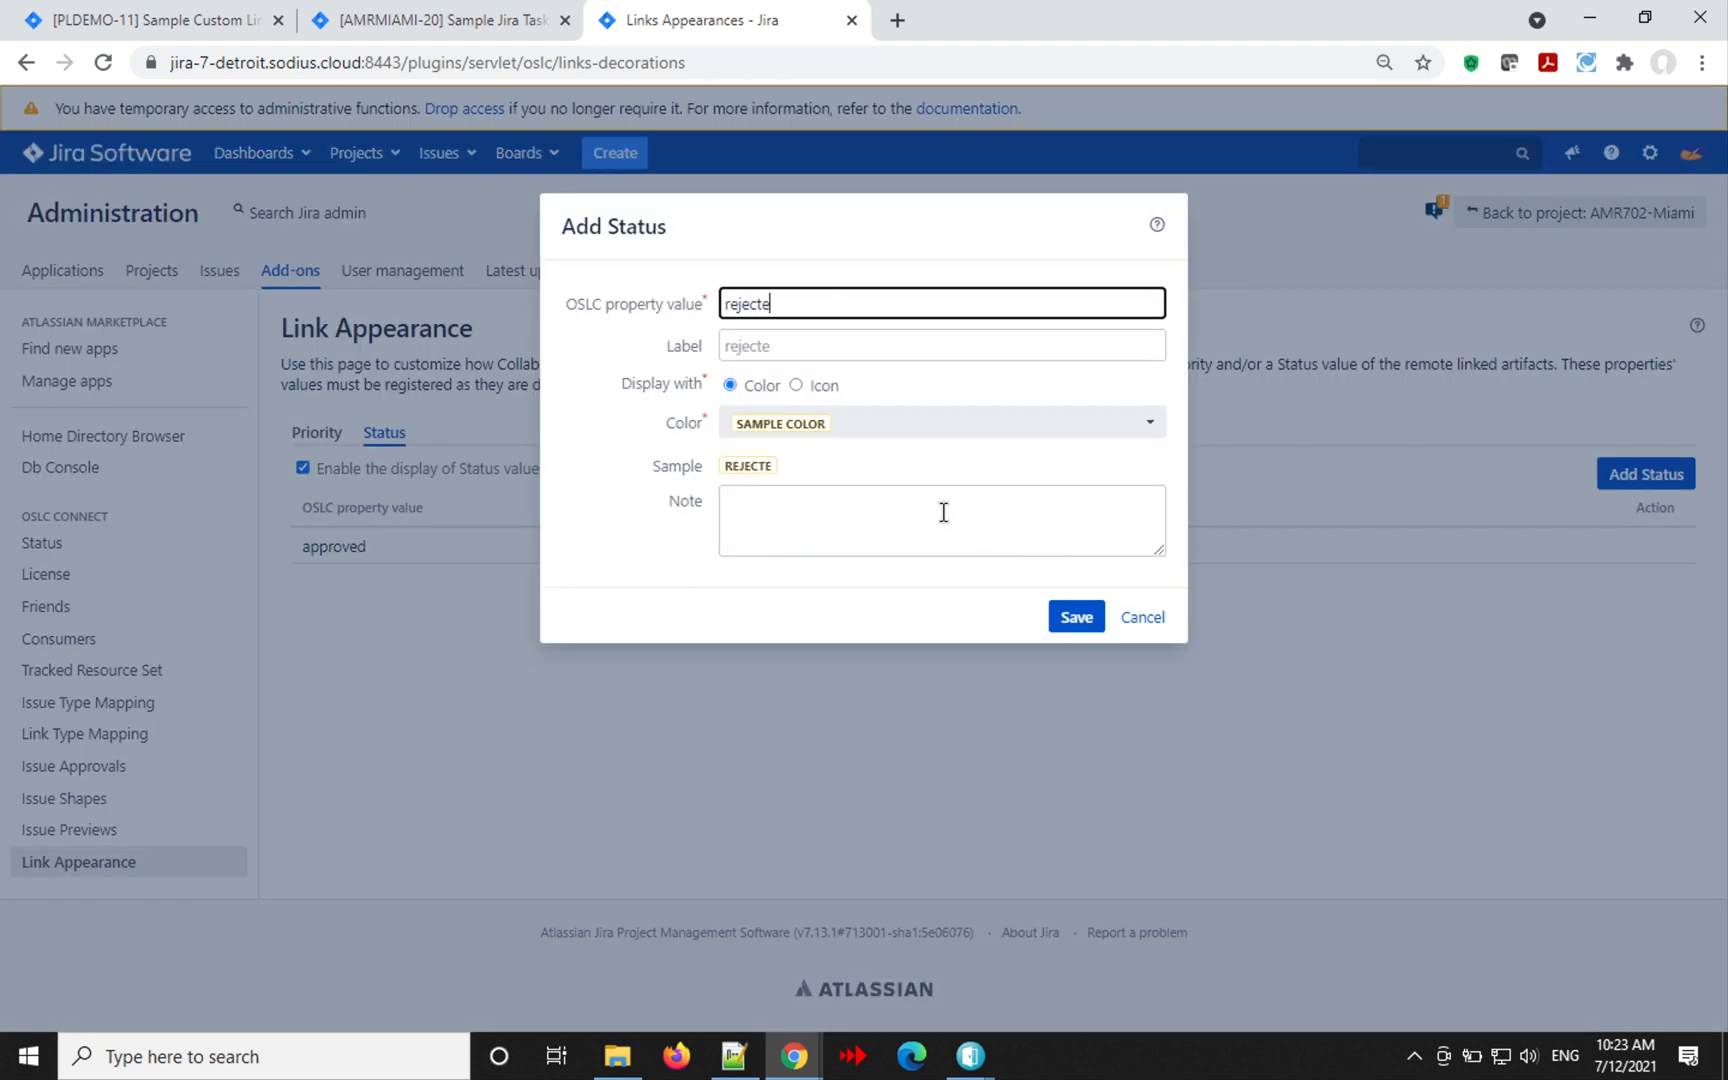
{"action": "left_click", "coordinate": [879, 432]}
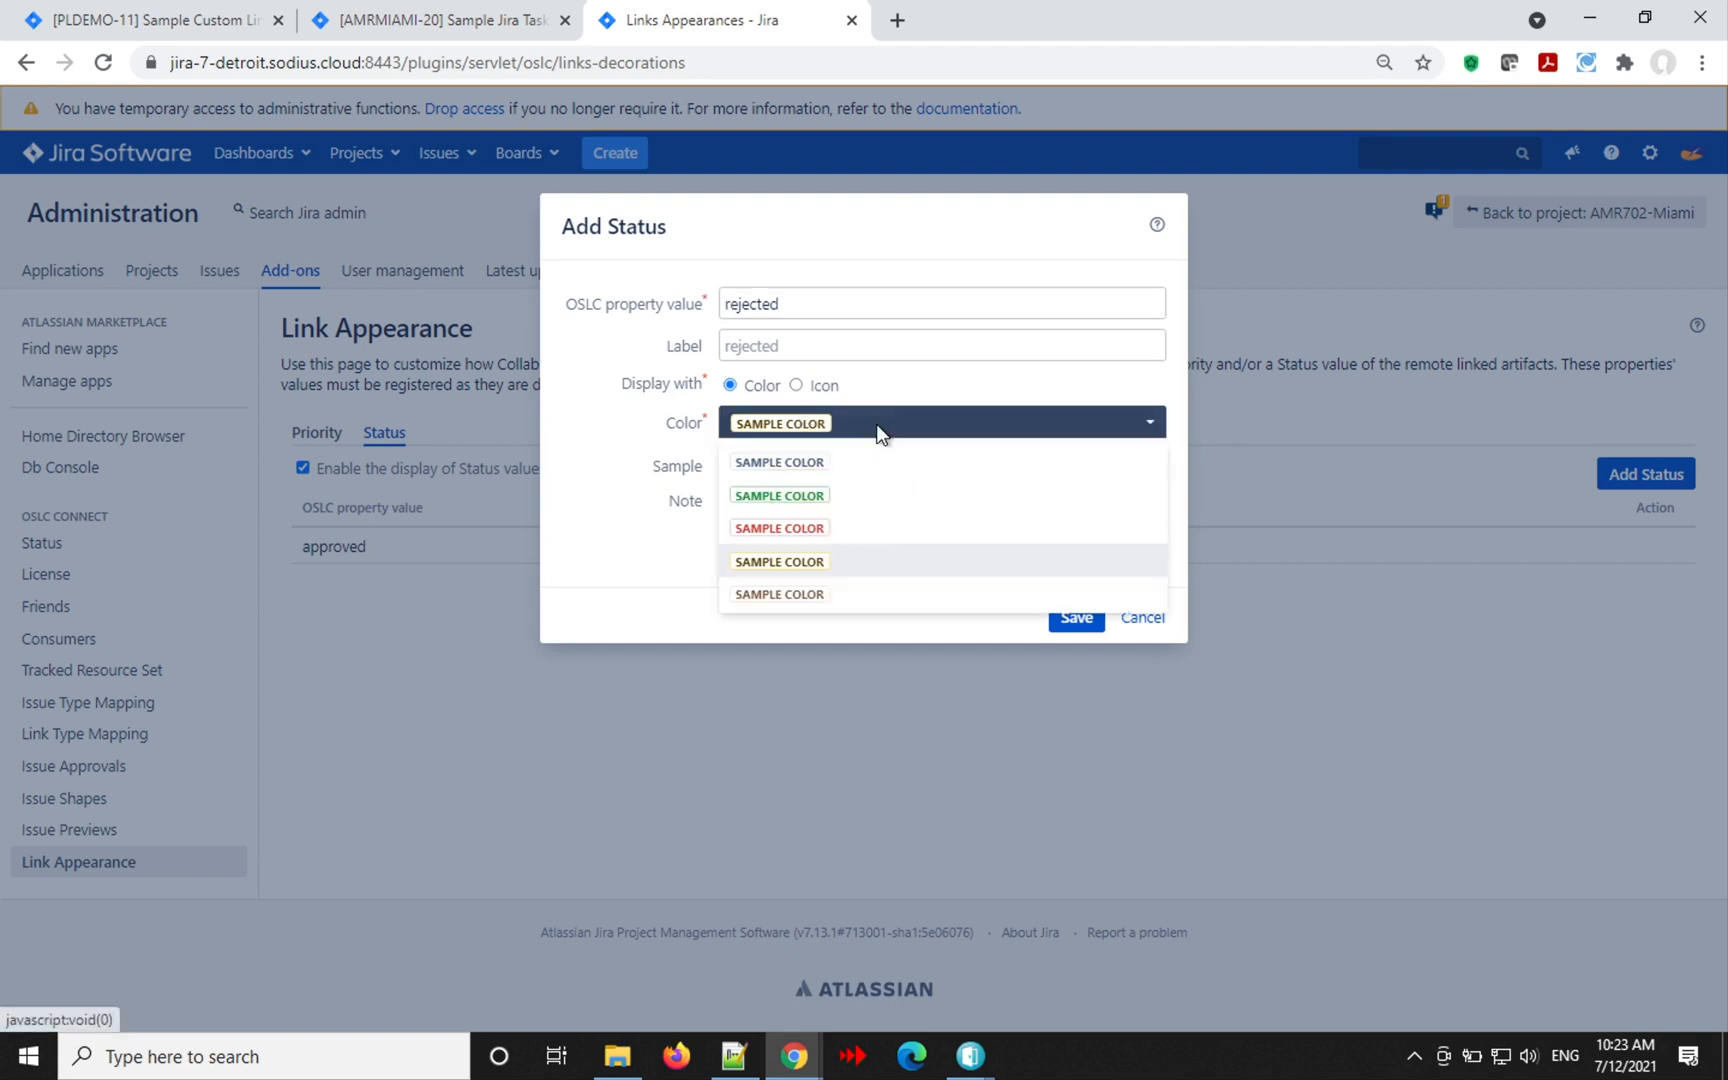
{"action": "left_click", "coordinate": [791, 538]}
{"action": "left_click", "coordinate": [1078, 617]}
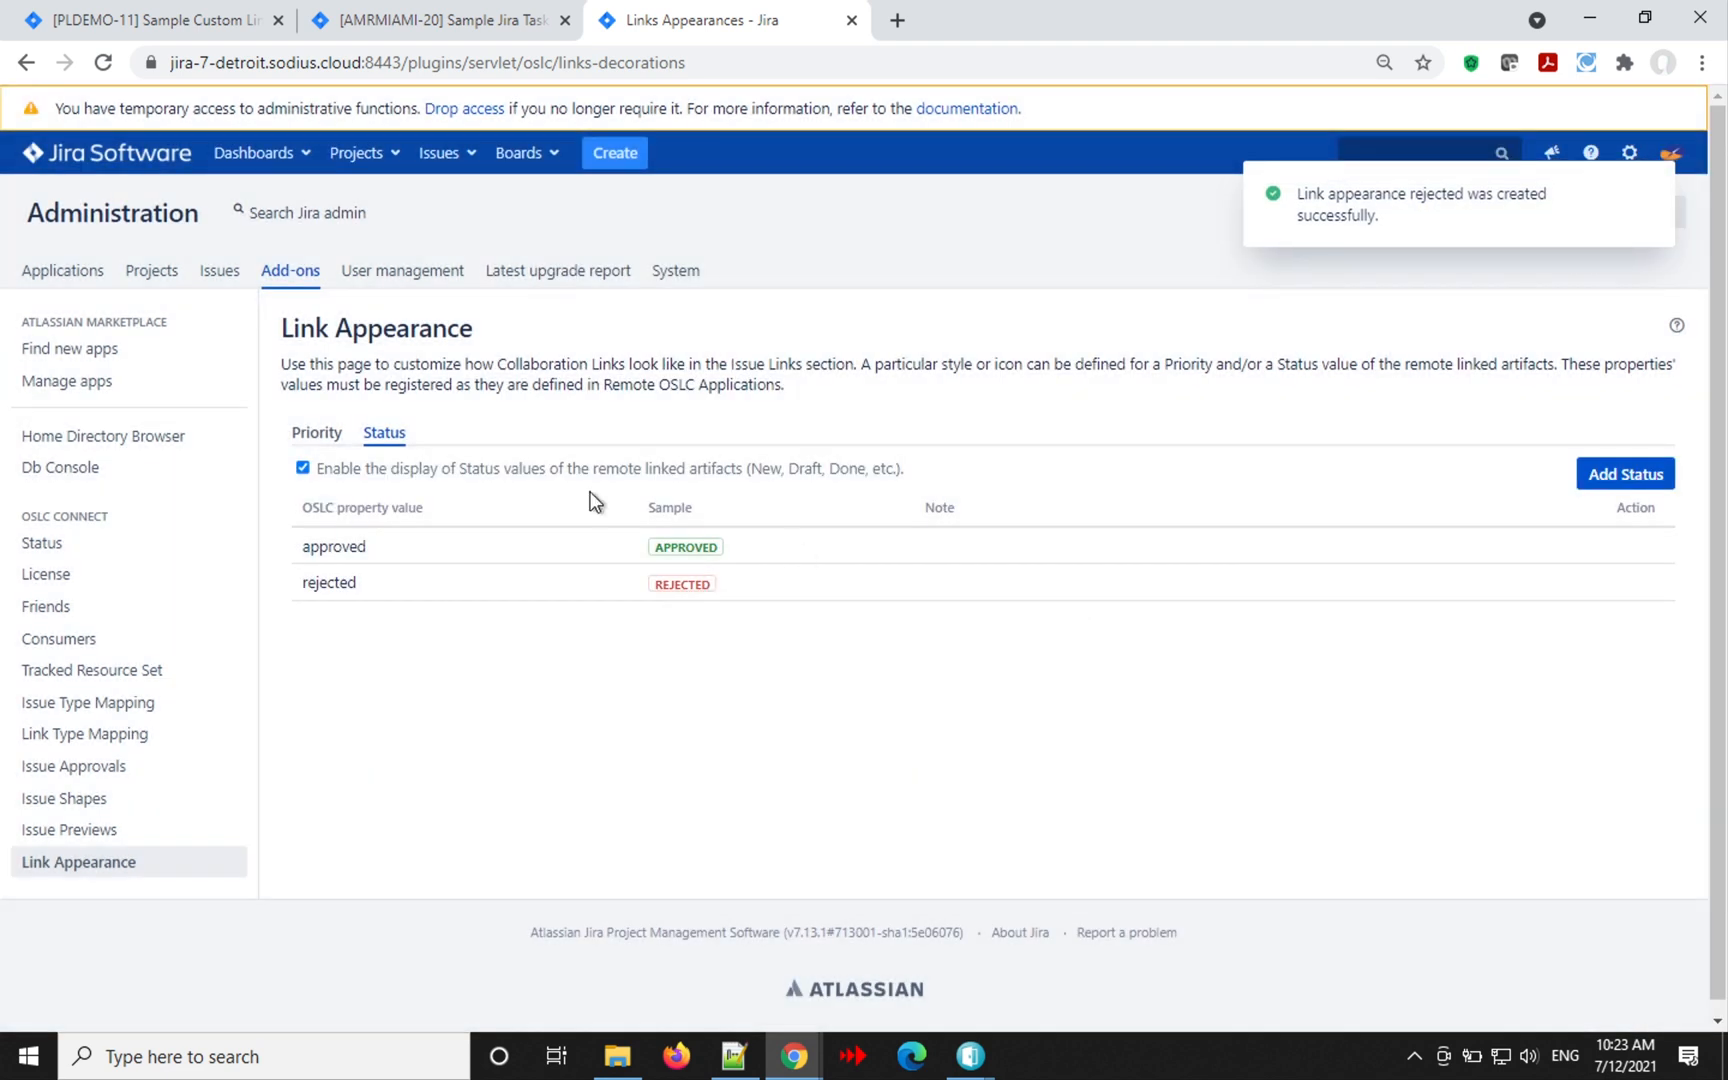
Add a link appearance priority for the value "high", displayed with the icon /images/icons/priorities/major.png, and save it.
{"action": "left_click", "coordinate": [317, 438]}
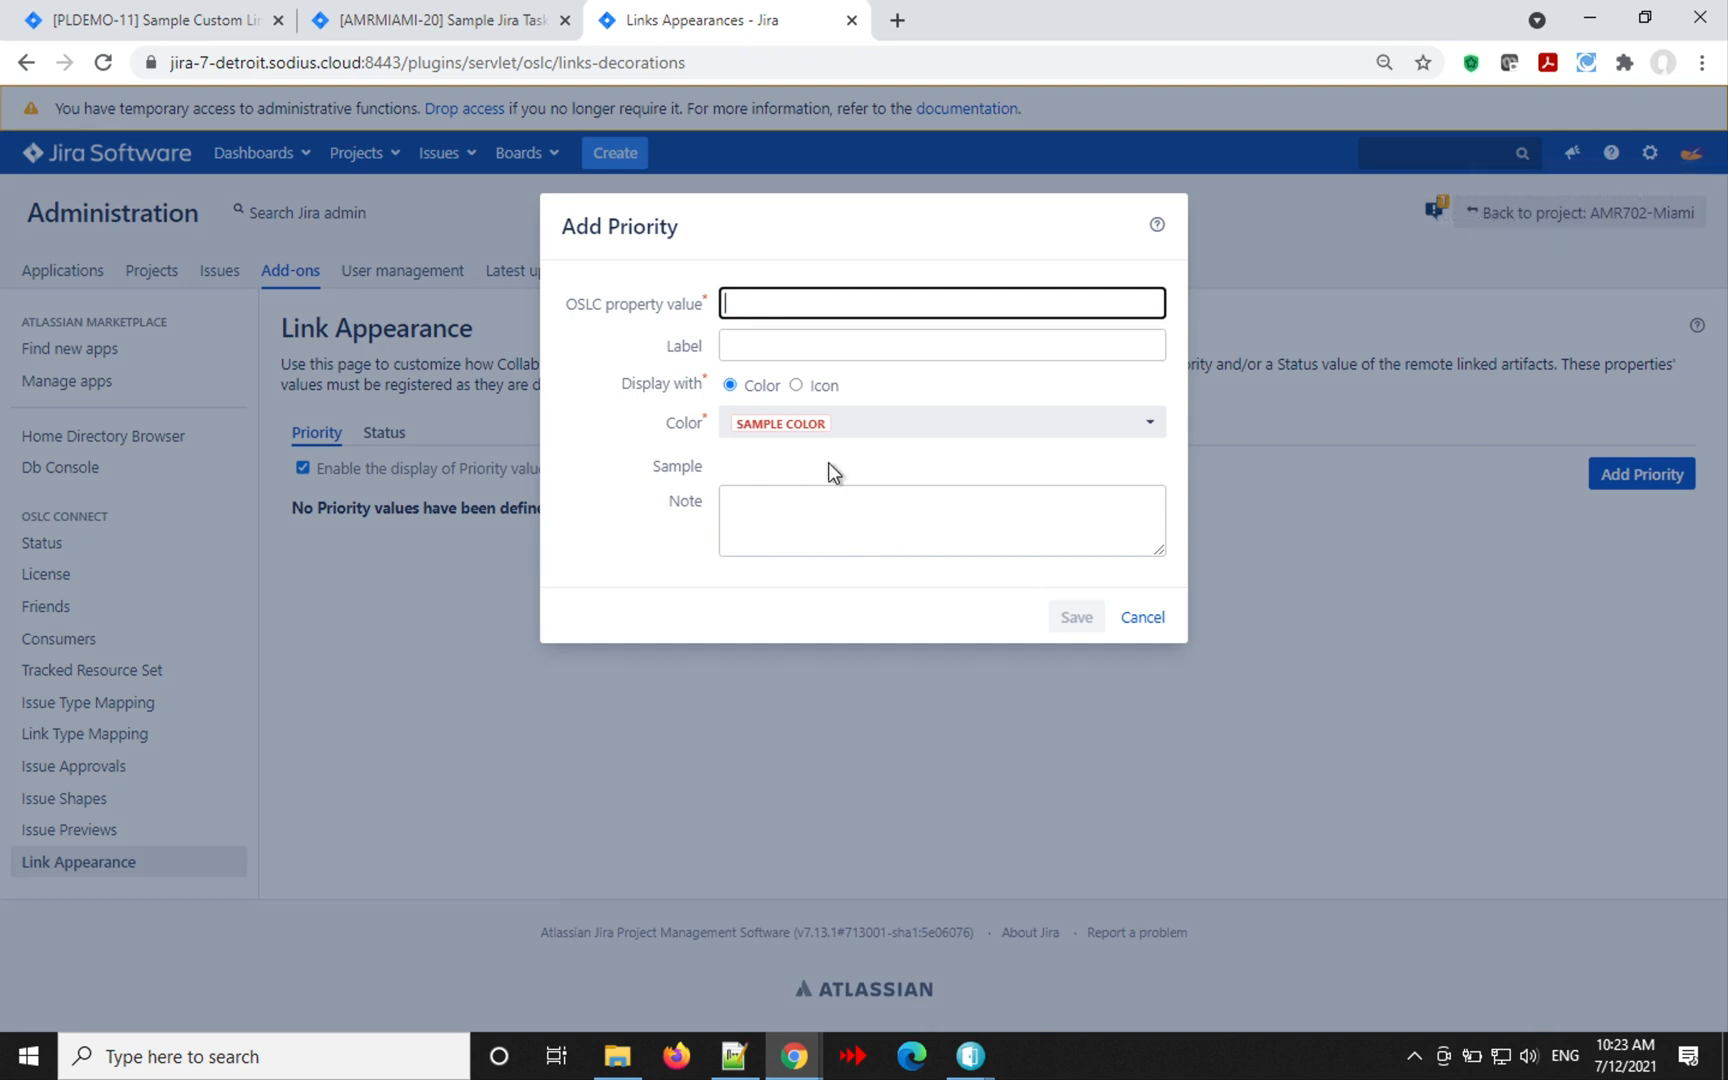
{"action": "type", "text": "high"}
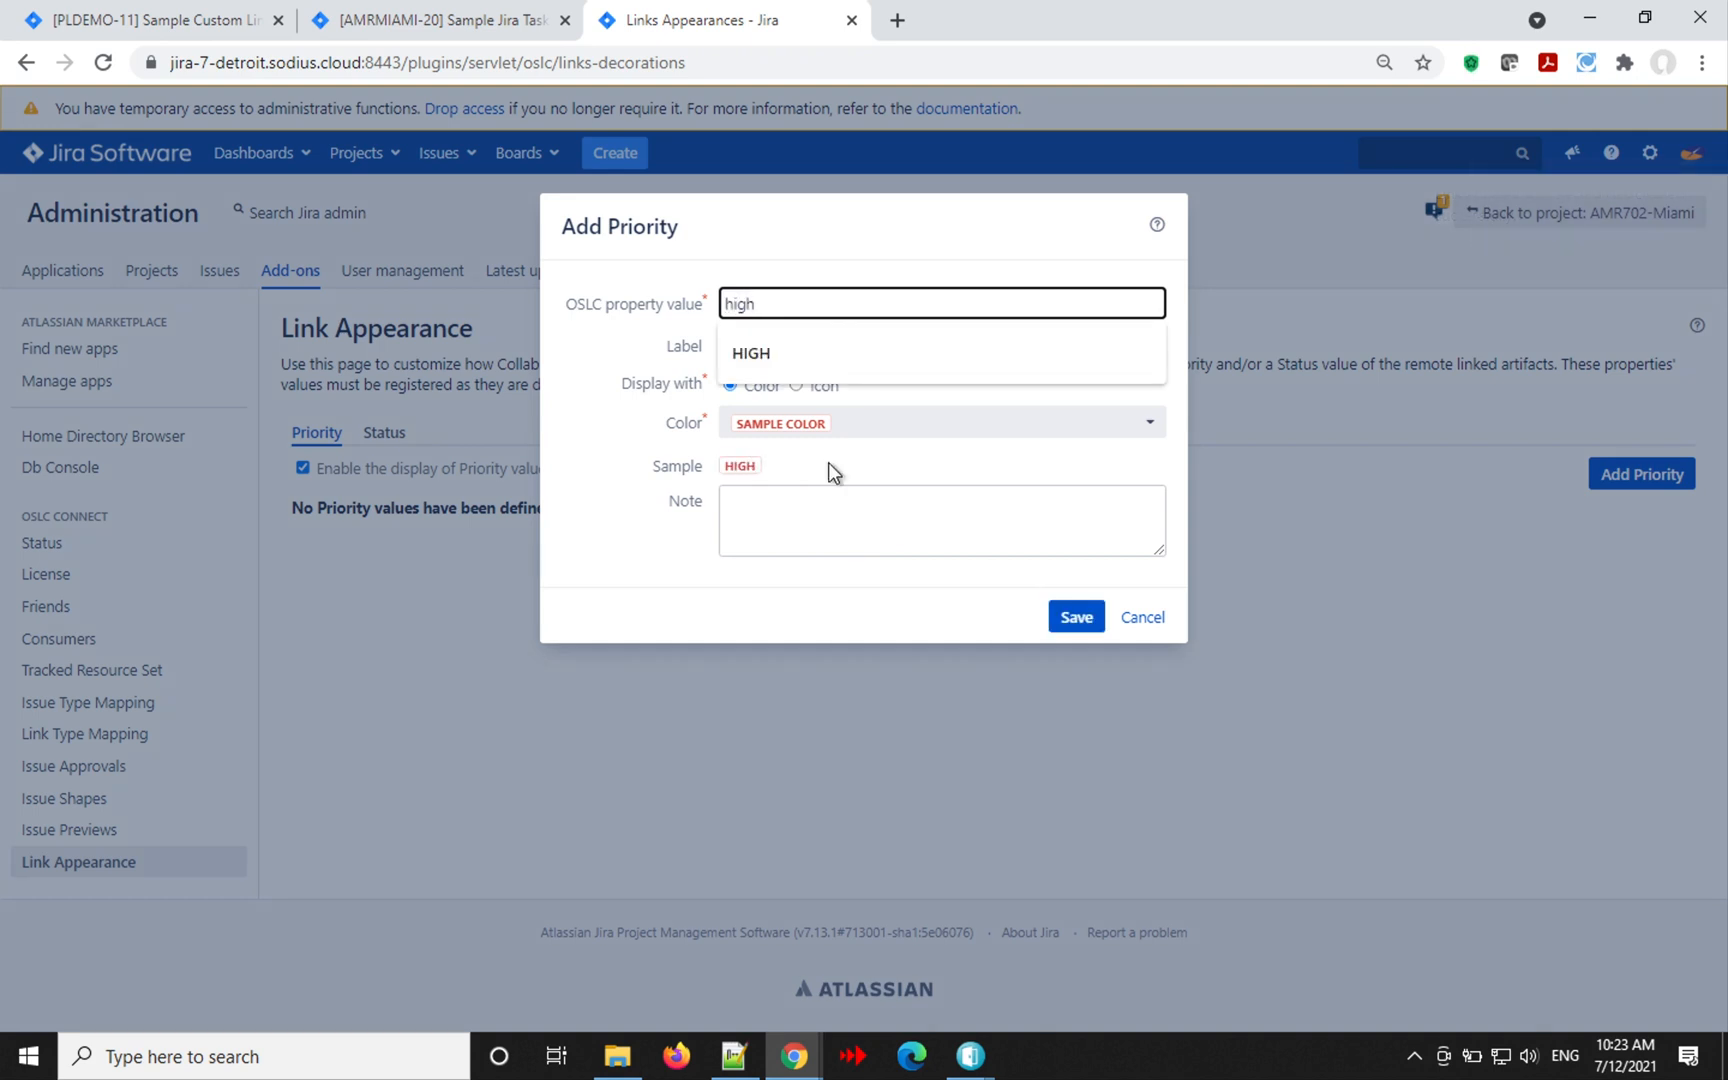
{"action": "key", "text": "Tab"}
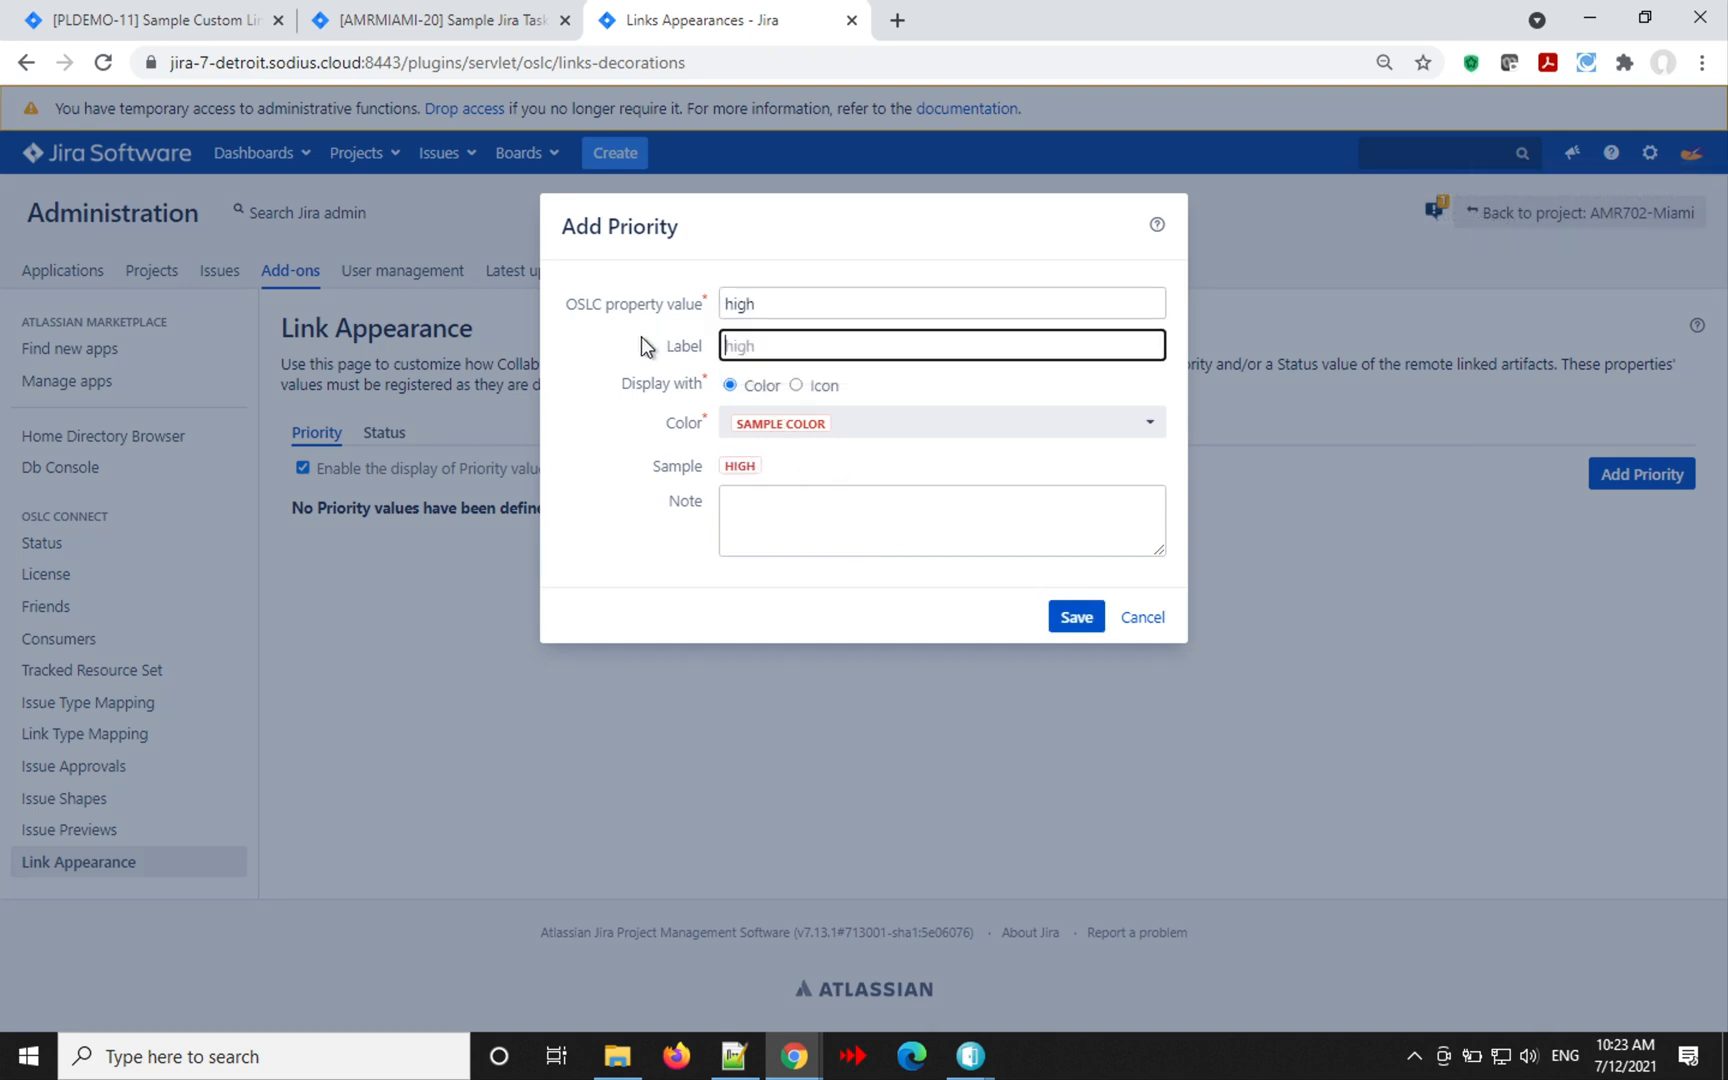
{"action": "left_click", "coordinate": [795, 385]}
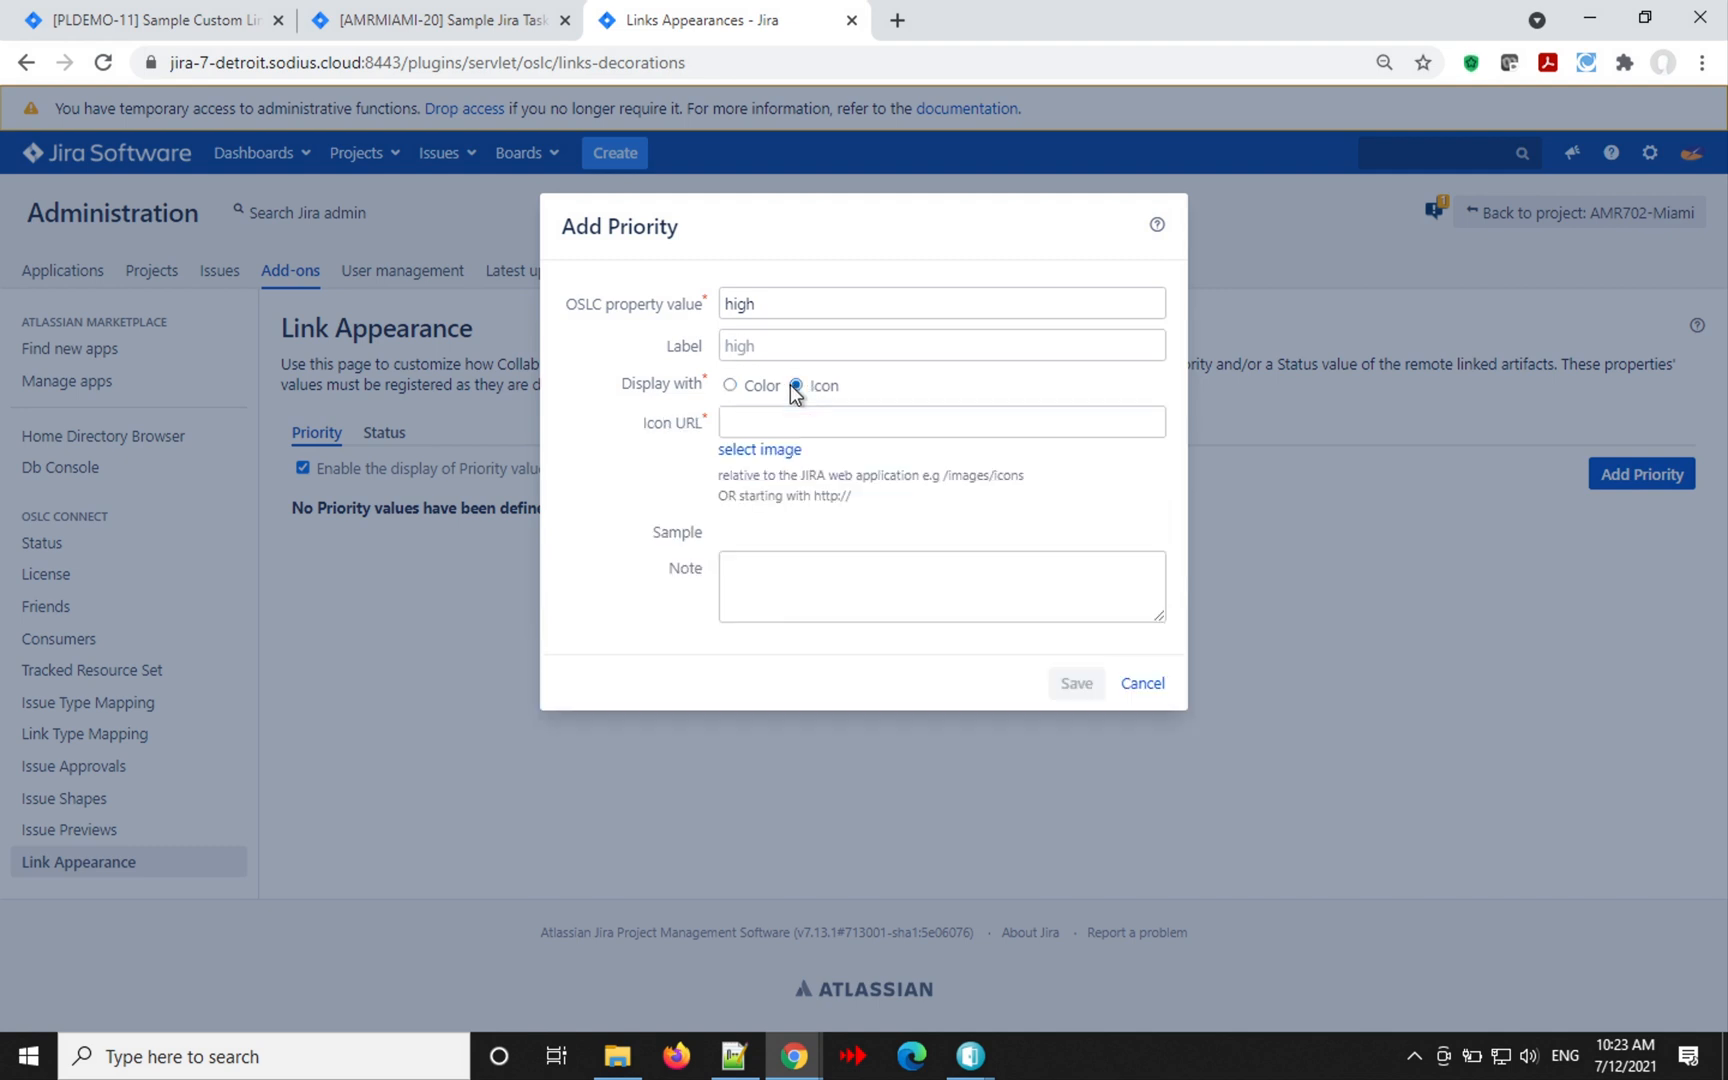
{"action": "left_click", "coordinate": [767, 452]}
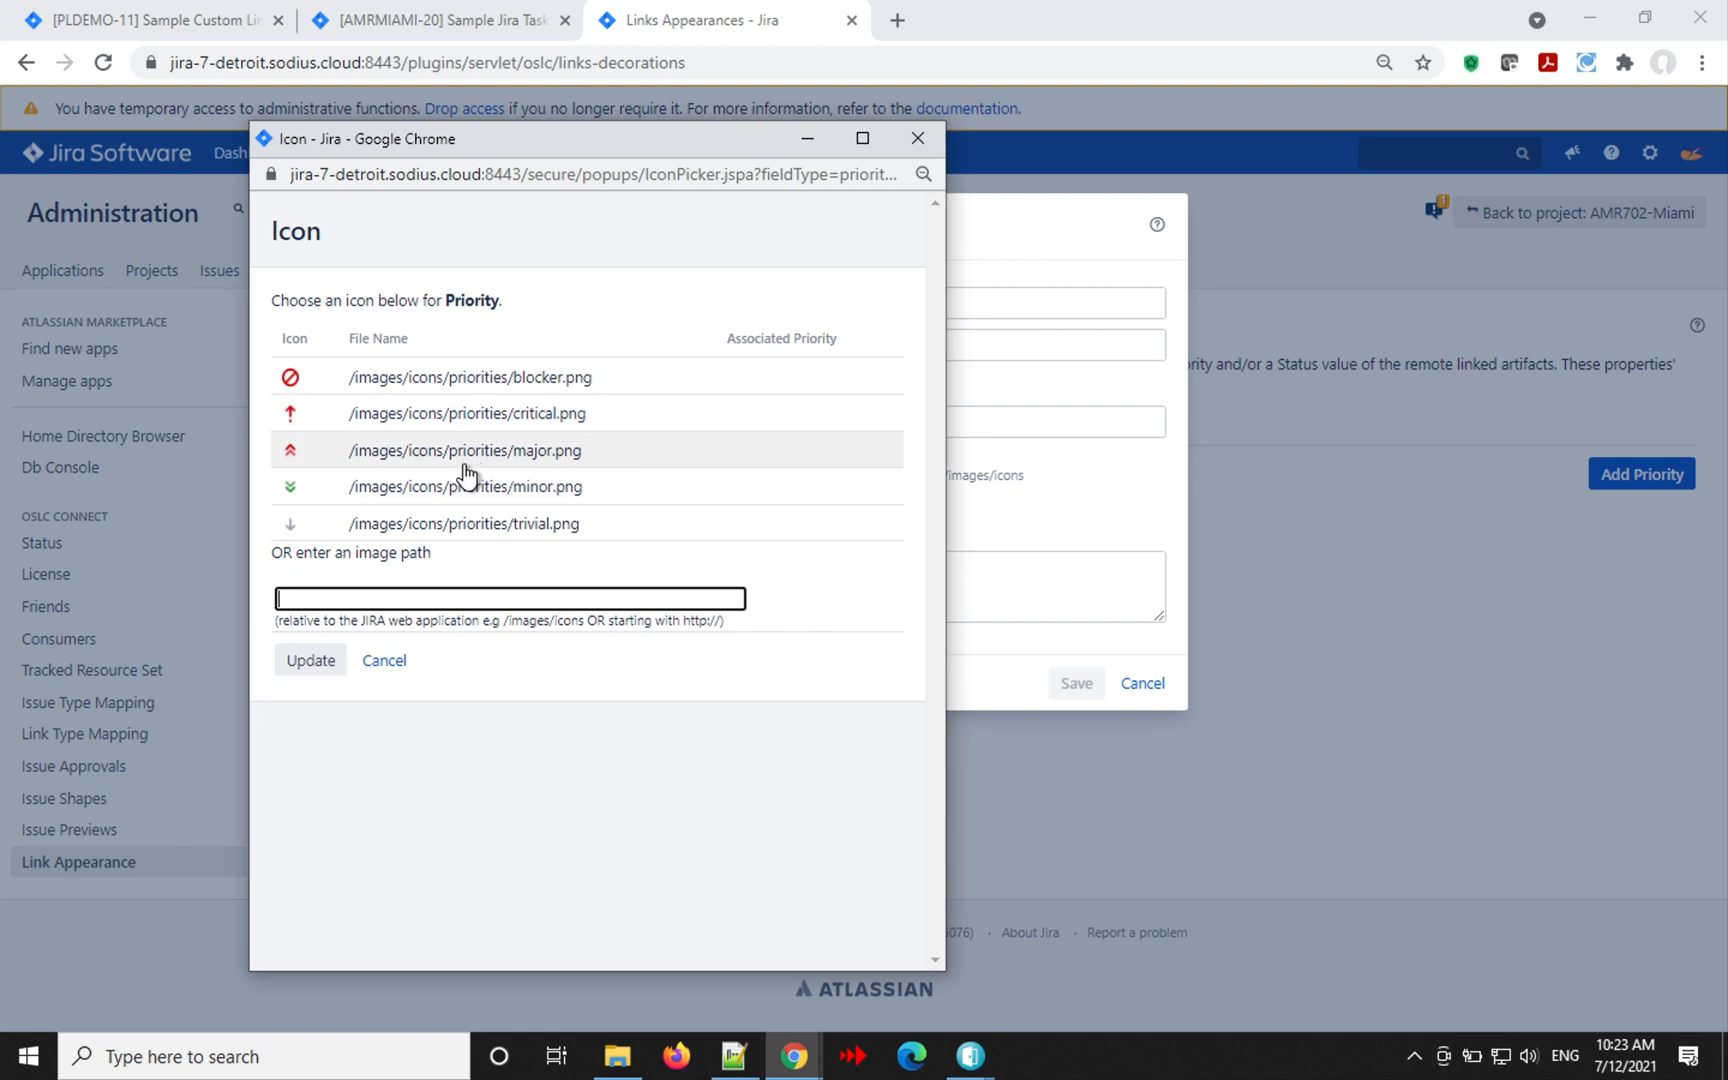
{"action": "left_click", "coordinate": [512, 452]}
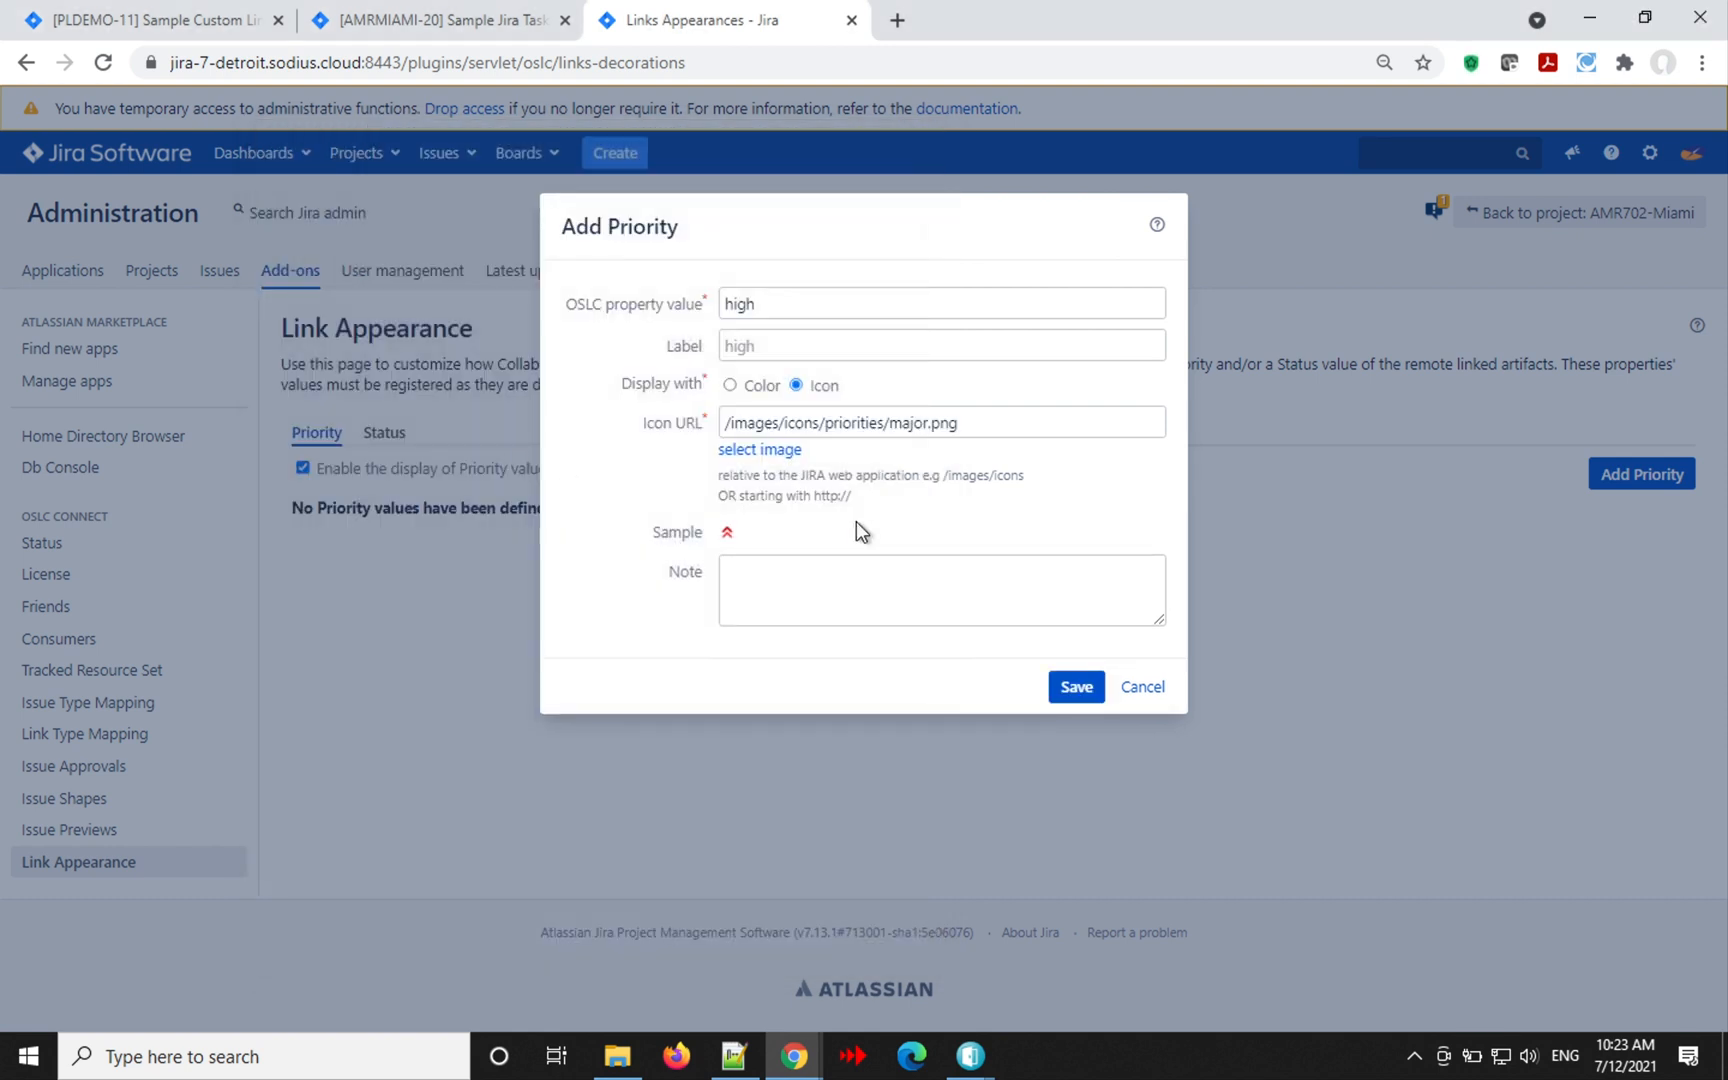
{"action": "left_click", "coordinate": [1080, 688]}
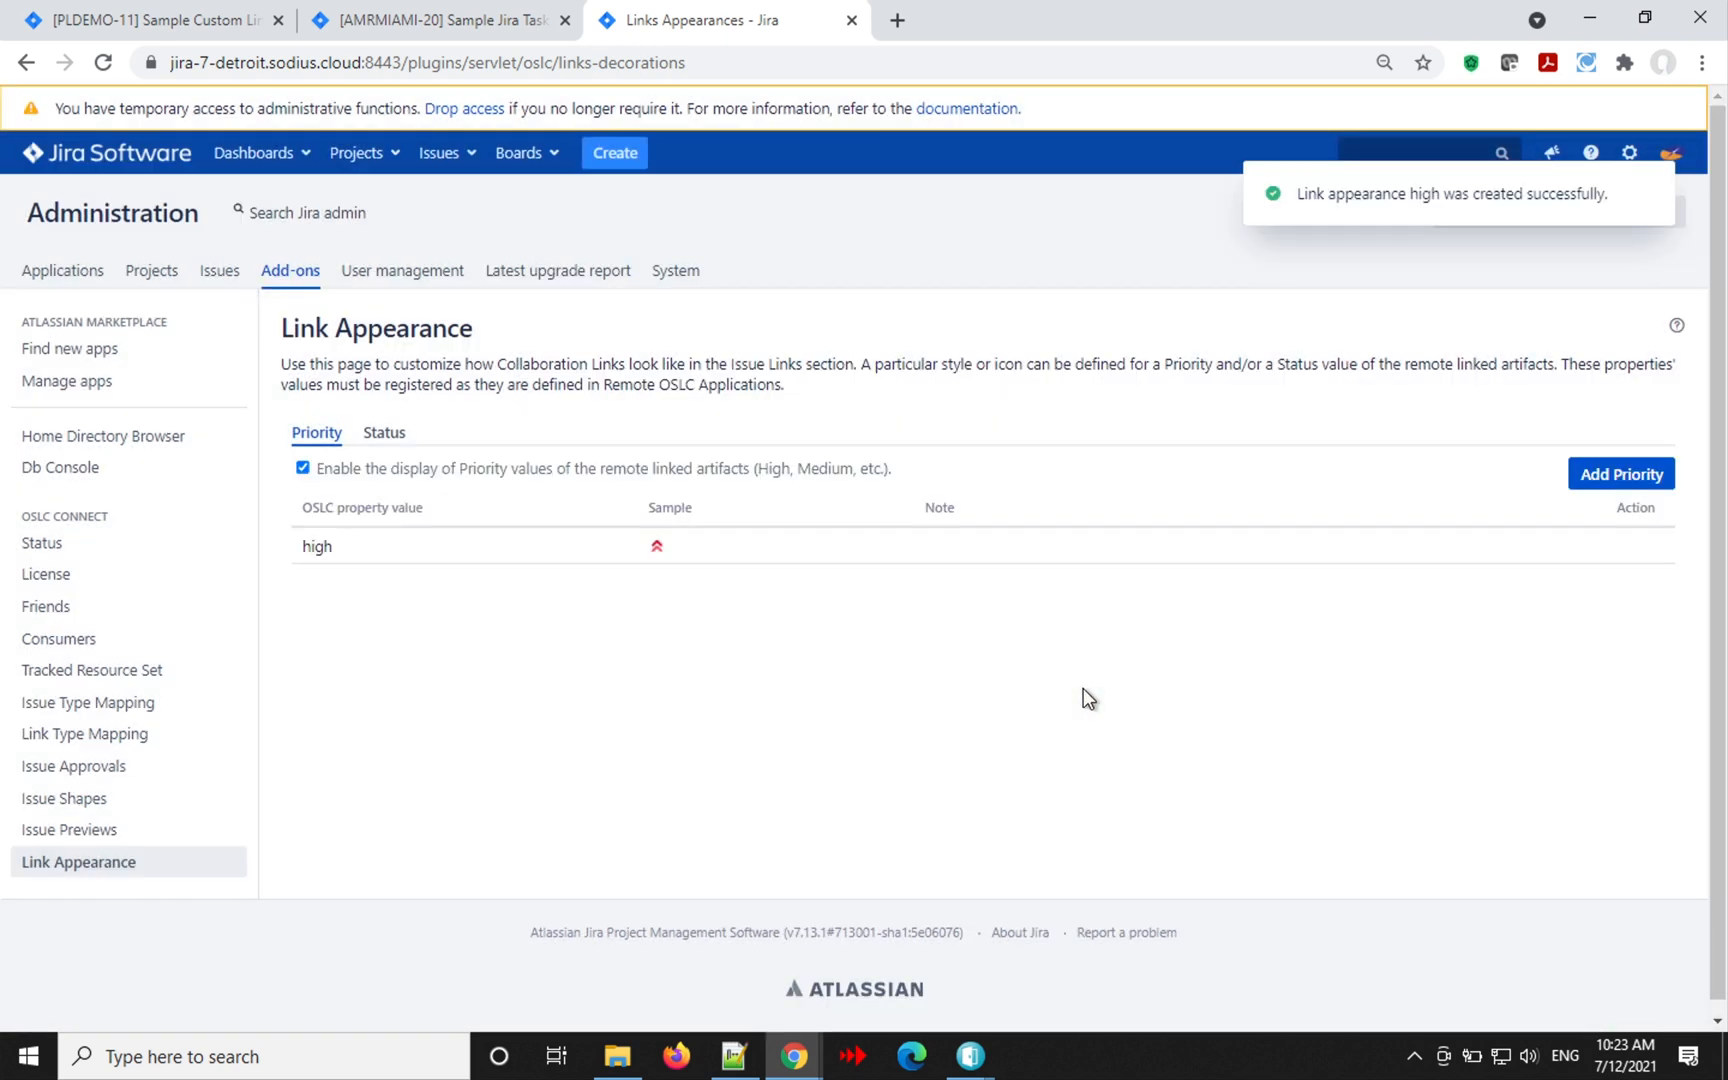
Refresh the AMRMIAMI-20 issue to check its link decorations, and bring up the PLDEMO-11 issue to view its requirement link.
{"action": "left_click", "coordinate": [407, 28]}
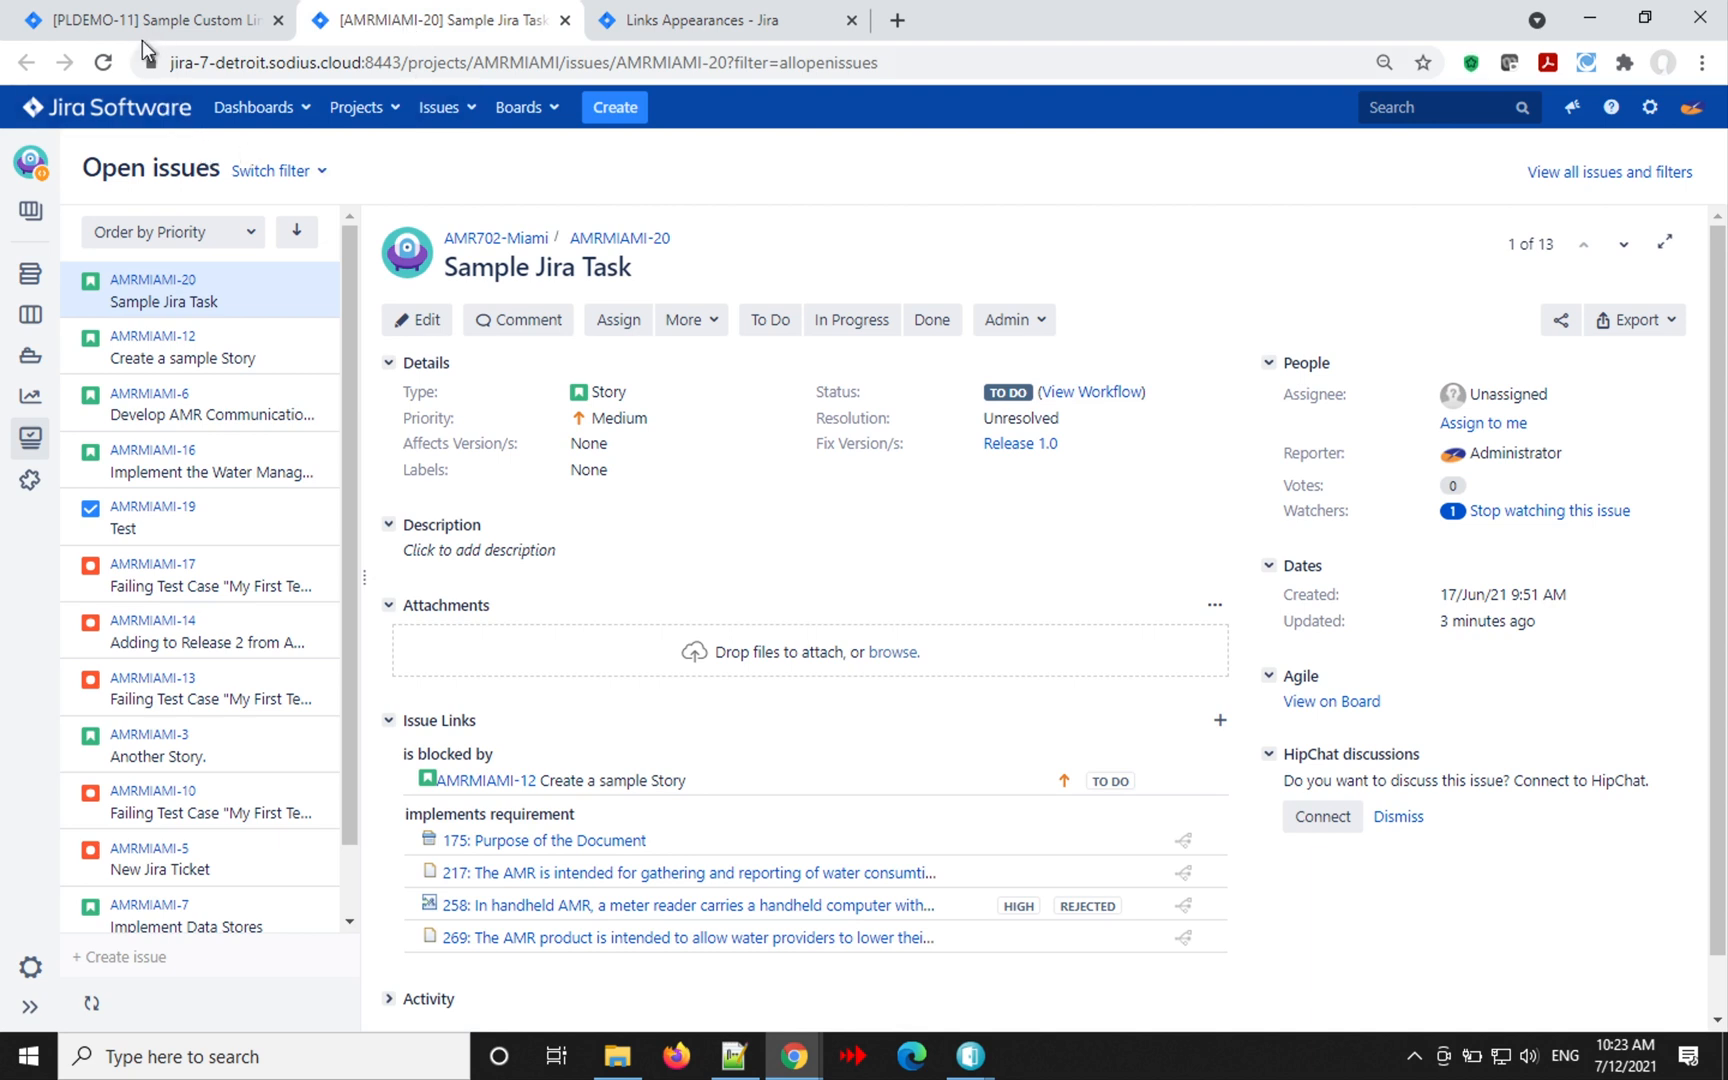
{"action": "left_click", "coordinate": [105, 63]}
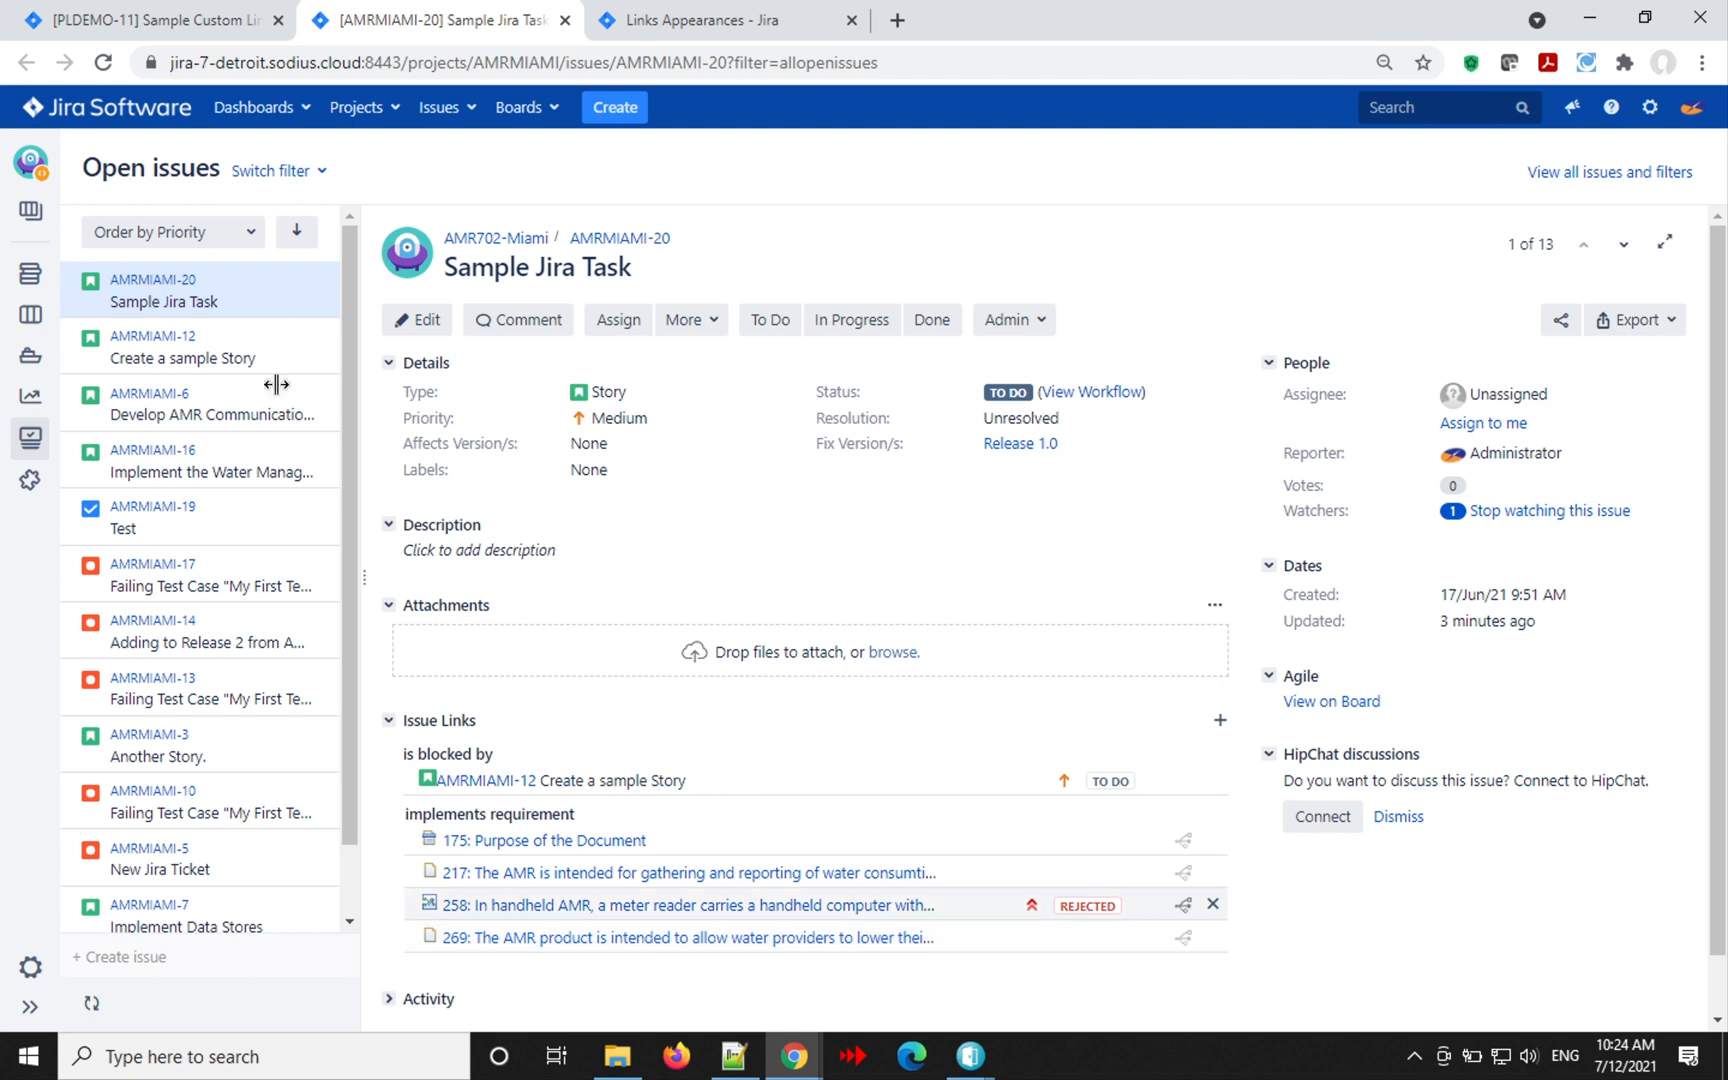
{"action": "left_click", "coordinate": [112, 26]}
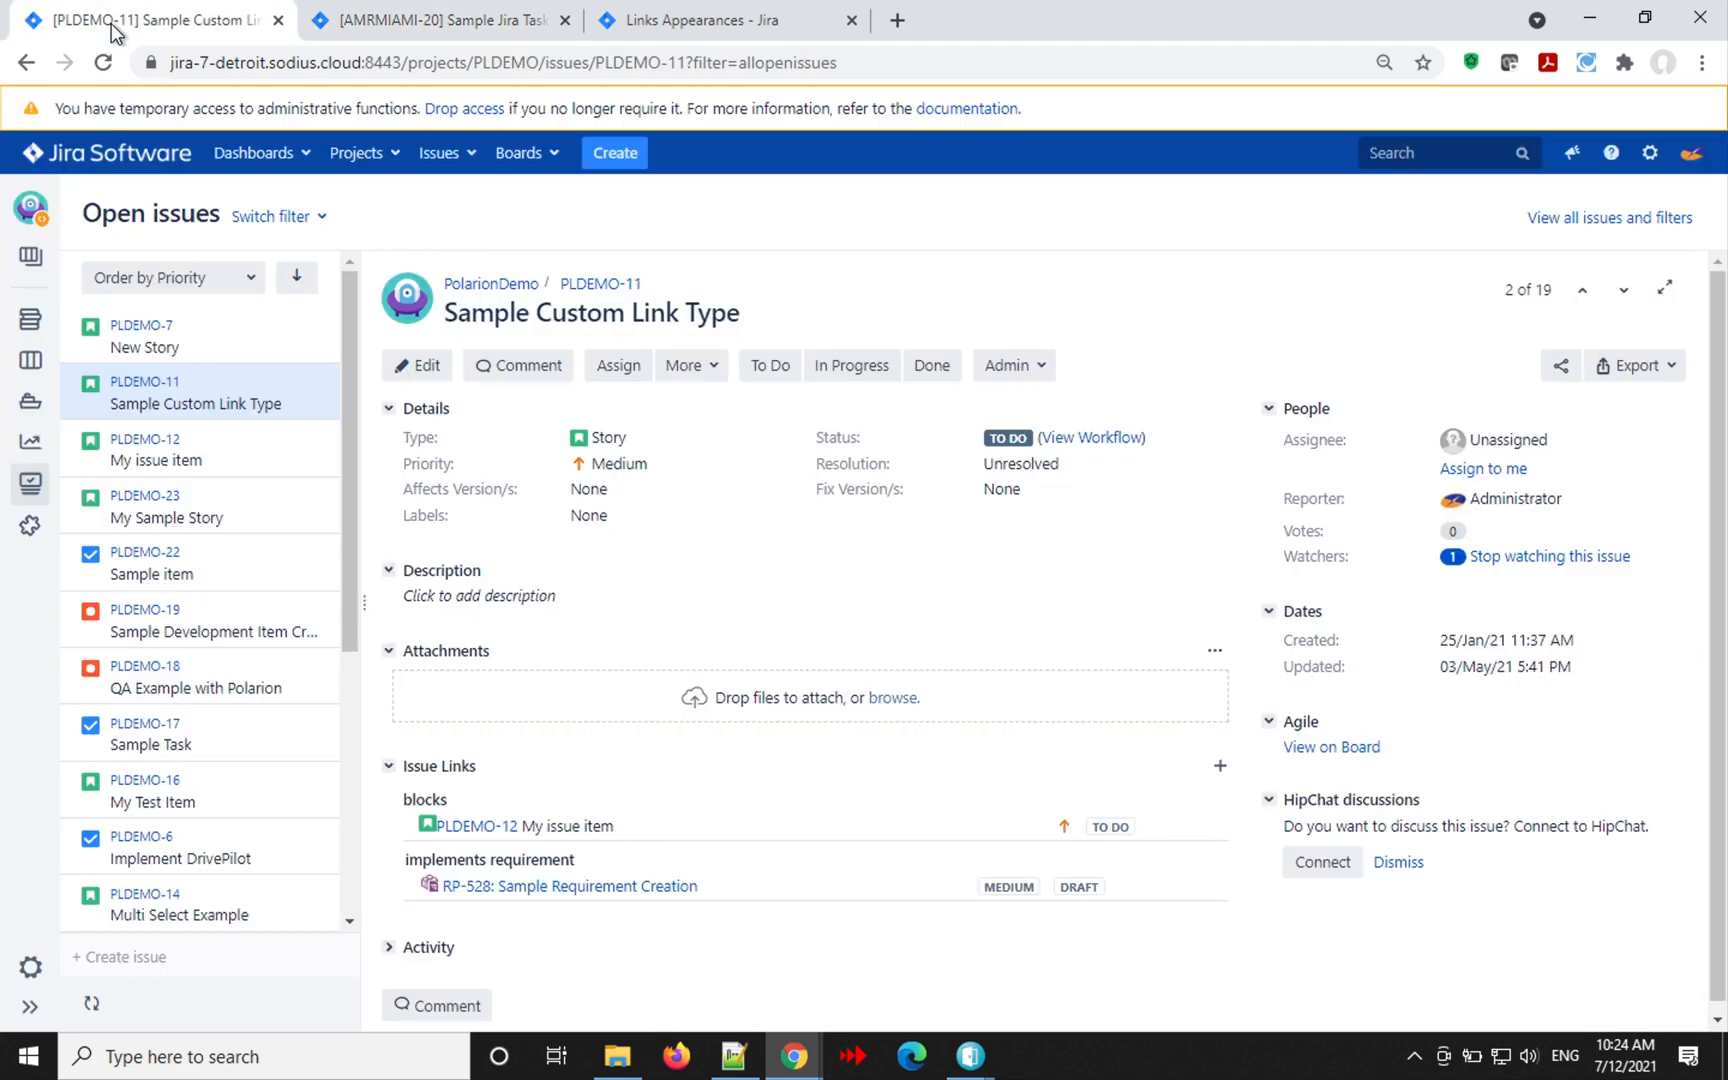